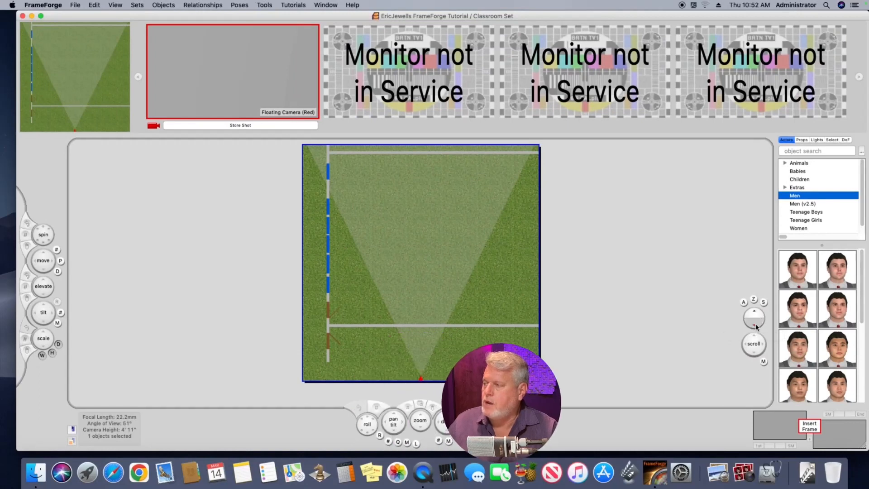
Step: Move the floating camera into the lower-right corner inside the room, pan it toward the windowed wall and set a 19.7 mm focal length
drag(753, 326, 744, 346)
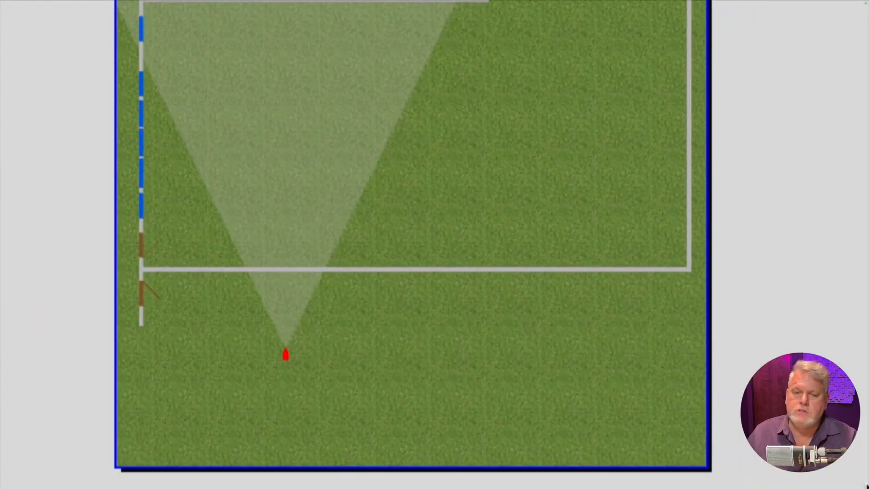
drag(285, 358, 673, 253)
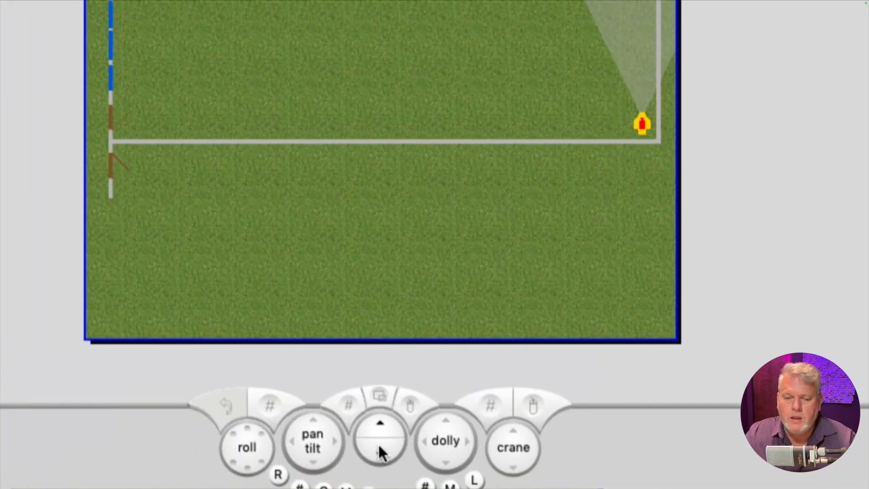
drag(378, 449, 381, 425)
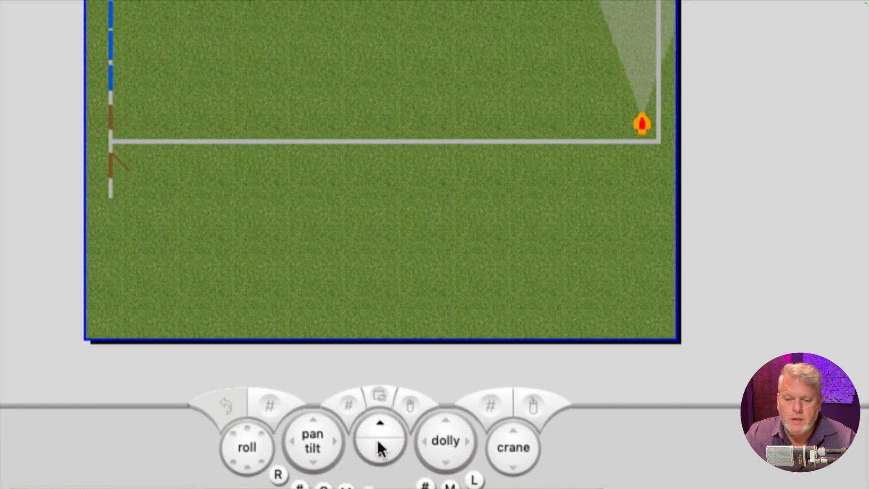
drag(310, 441, 291, 447)
drag(379, 448, 380, 459)
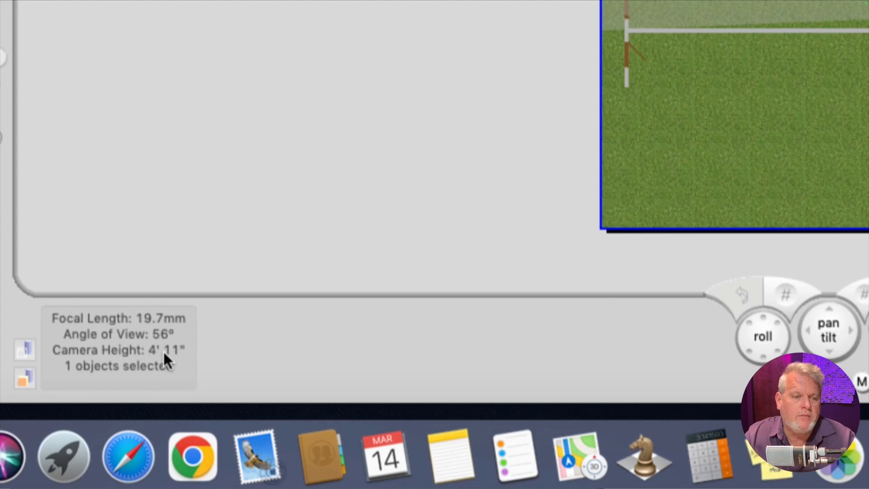
Step: Raise the camera to a height of 10' 6" and tilt it down toward the room's floor in the camera view
drag(683, 333, 682, 313)
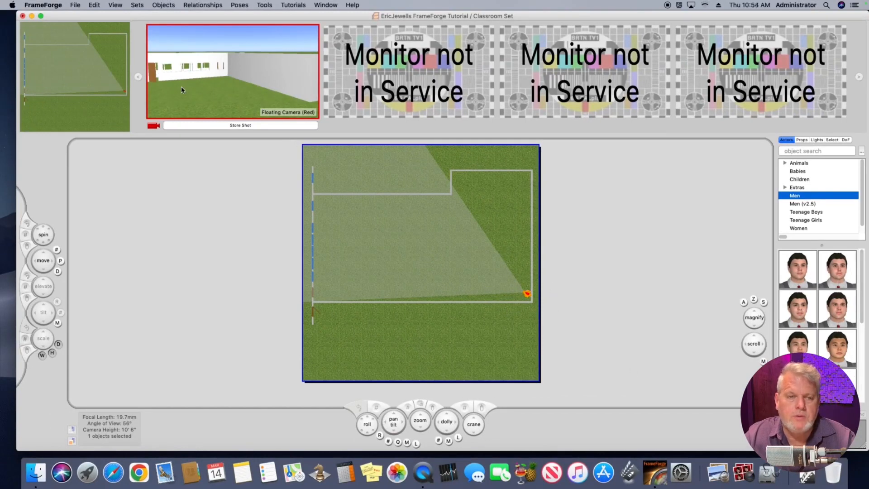
click(214, 95)
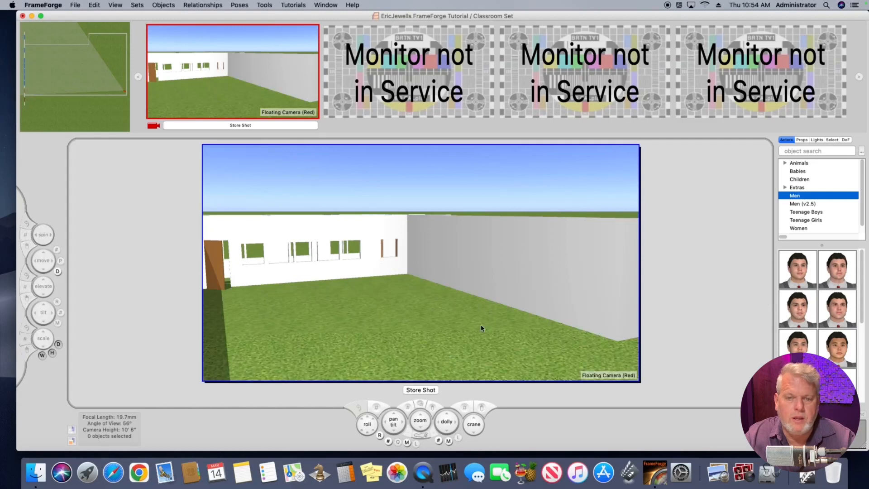
mouse_move(394, 431)
mouse_down()
mouse_move(394, 440)
mouse_move(382, 425)
mouse_move(403, 423)
mouse_up()
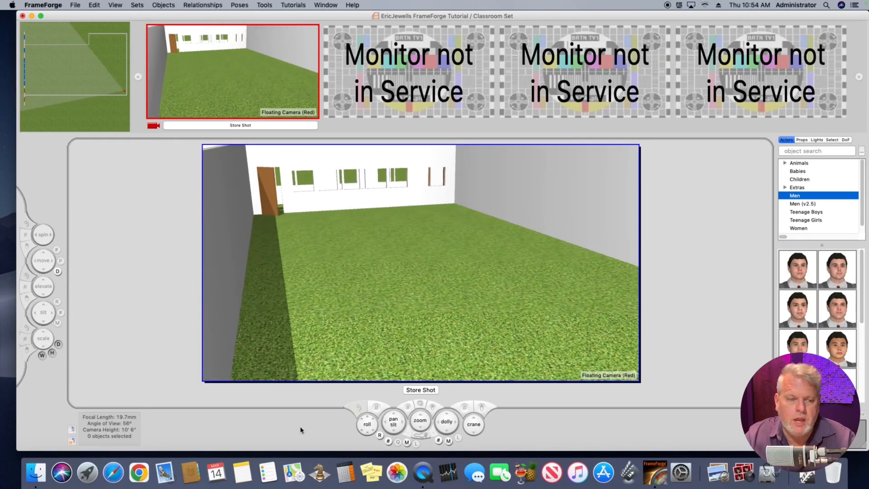
Step: Widen the camera's focal length to 15.1 mm and reframe the shot to take in the room floor
click(423, 426)
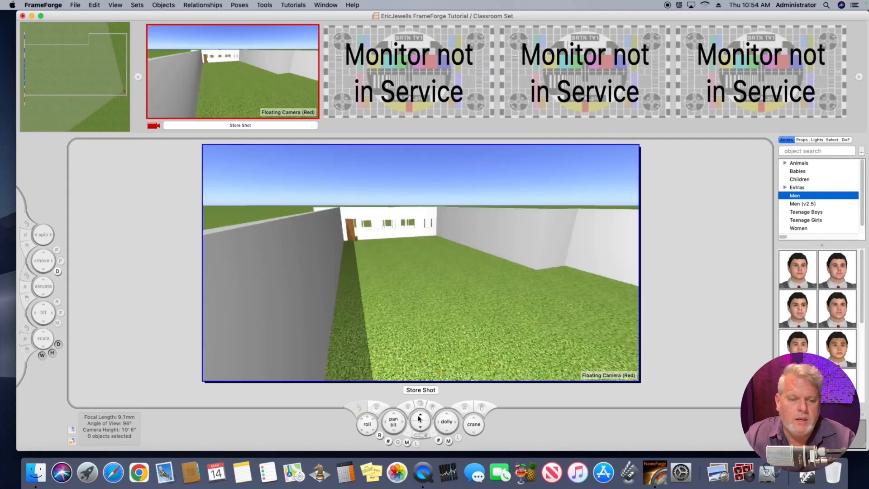
click(419, 418)
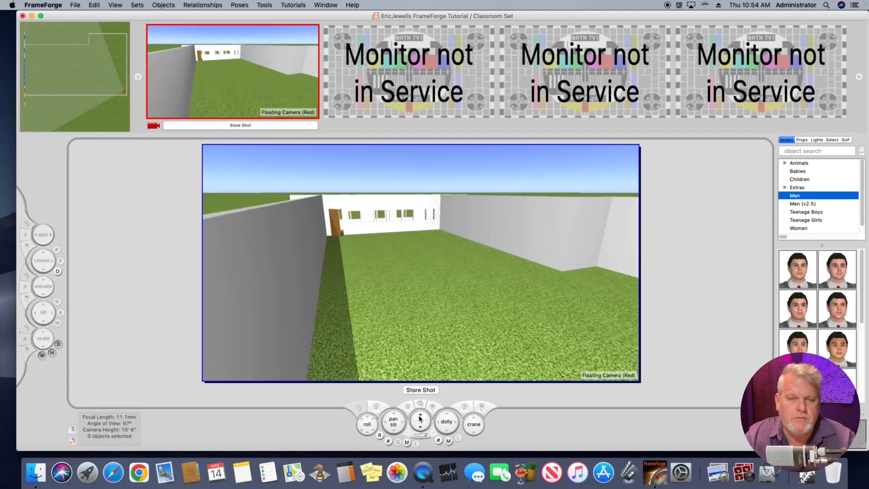
click(419, 418)
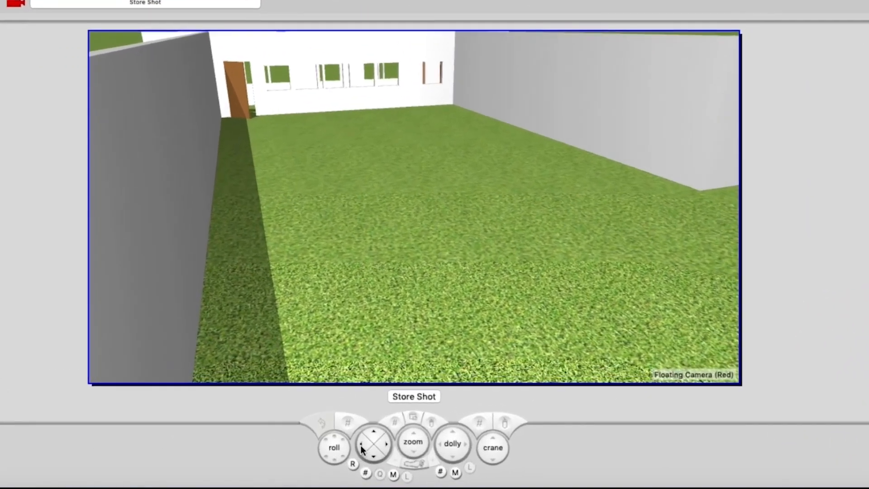
drag(384, 442, 393, 443)
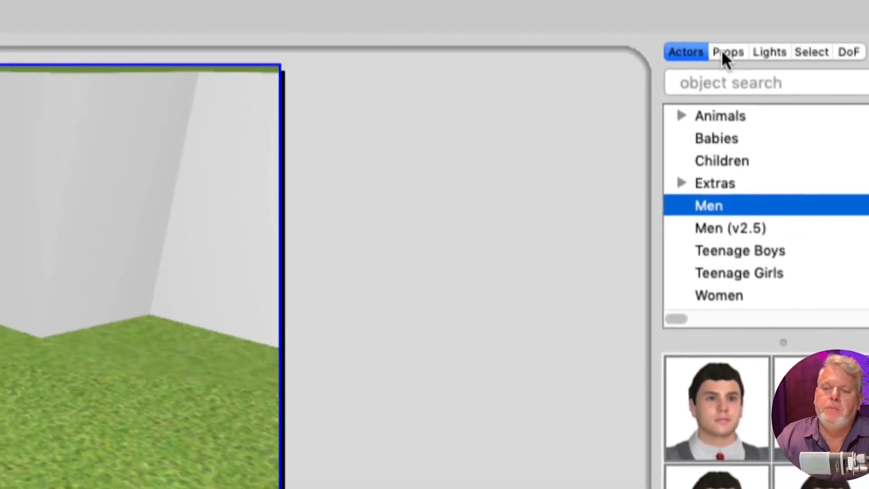
Step: Find the Desks category in the props library and place the curved desk in the foreground near the shaded wall
click(741, 37)
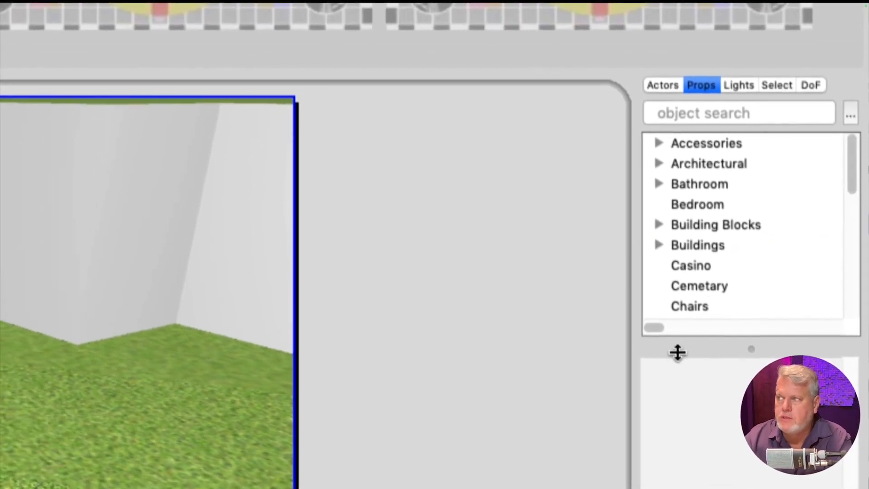
scroll(853, 181, down, 1)
scroll(852, 195, down, 3)
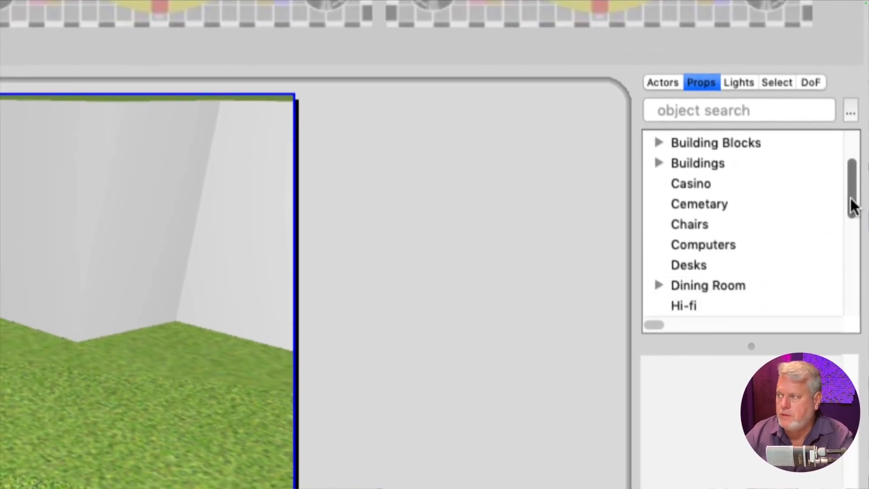
click(683, 262)
scroll(853, 190, down, 1)
drag(853, 192, 851, 227)
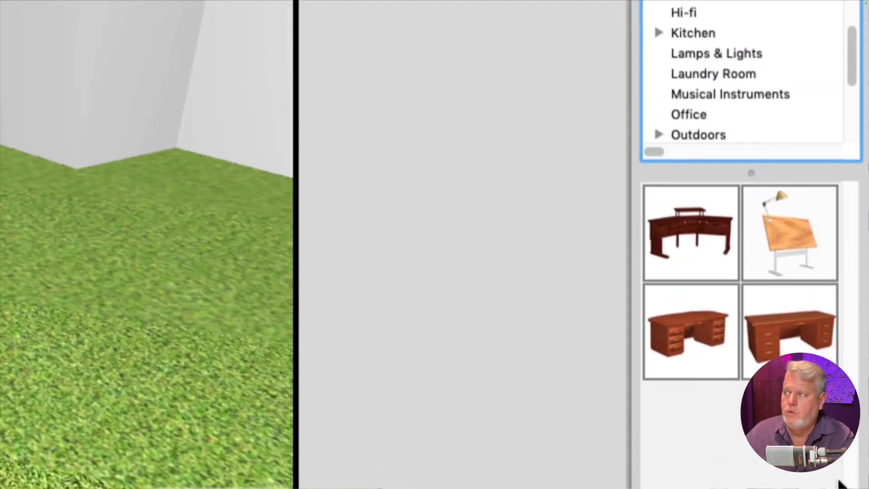
click(675, 220)
drag(790, 264, 311, 324)
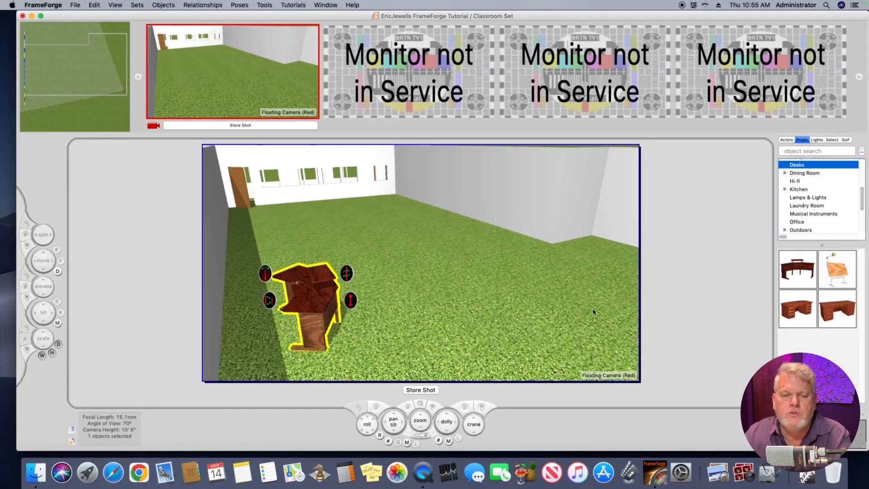
Step: Place four straight wooden desks in a row across the room, facing the curved desk
drag(837, 309, 375, 221)
drag(831, 307, 411, 239)
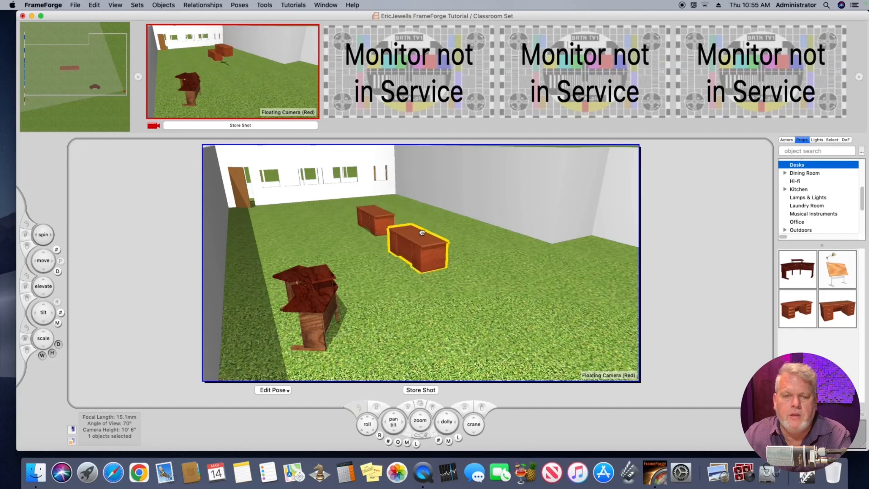
drag(830, 307, 419, 258)
drag(841, 315, 525, 284)
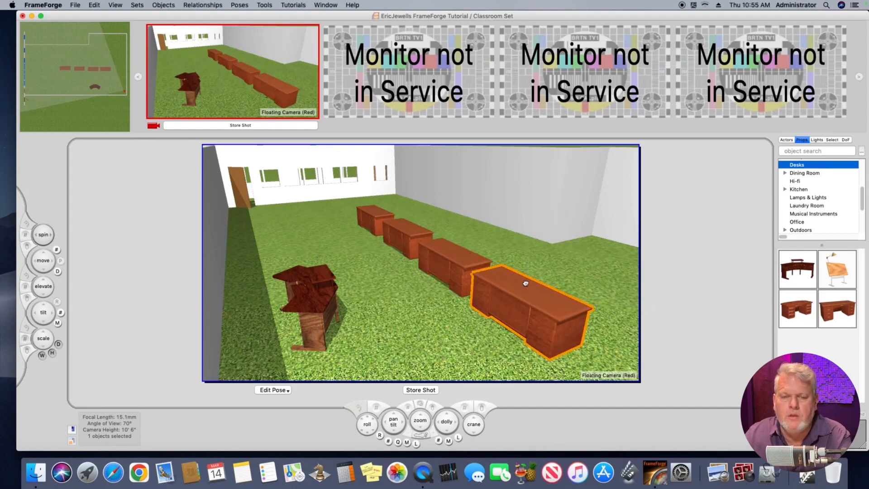
Step: Shift the curved desk slightly and move the straight desks closer together in their row
drag(292, 289, 314, 288)
click(367, 214)
drag(395, 231, 385, 222)
drag(457, 272, 436, 258)
drag(507, 291, 483, 274)
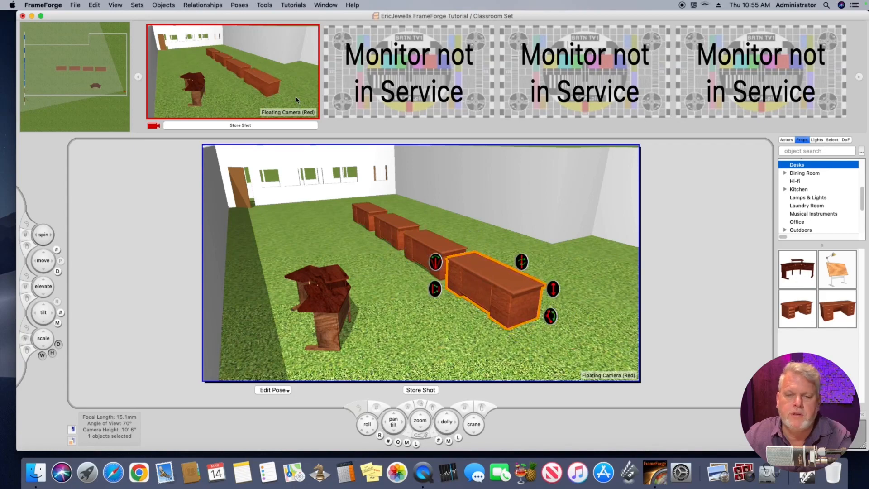
Step: Even out the spacing and alignment of the straight desks in the overhead view
click(119, 104)
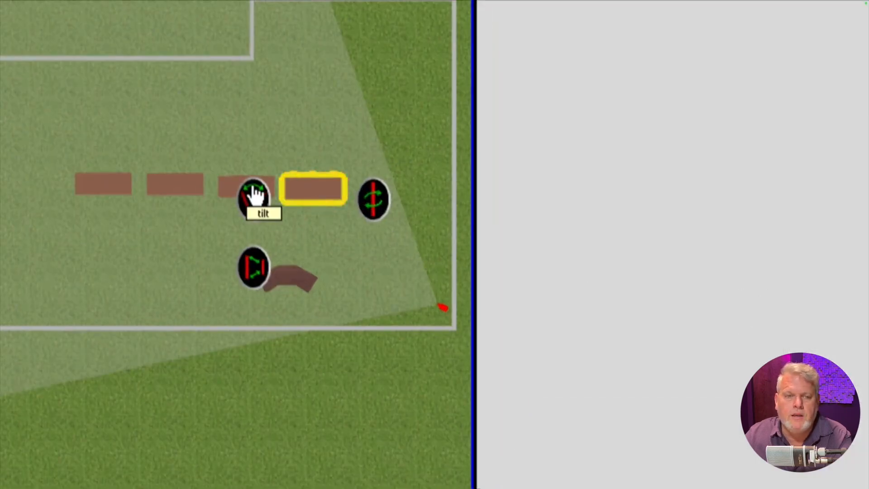
click(188, 190)
drag(179, 188, 180, 184)
drag(257, 188, 247, 181)
drag(322, 180, 317, 181)
Step: Try rotating the end desk nearest the camera in the overhead view, and undo the rotation
drag(364, 194, 274, 242)
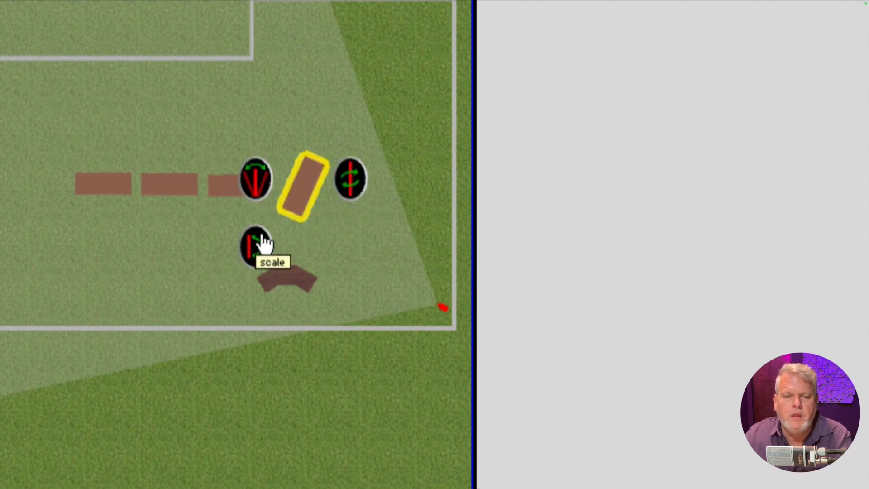
key(super+z)
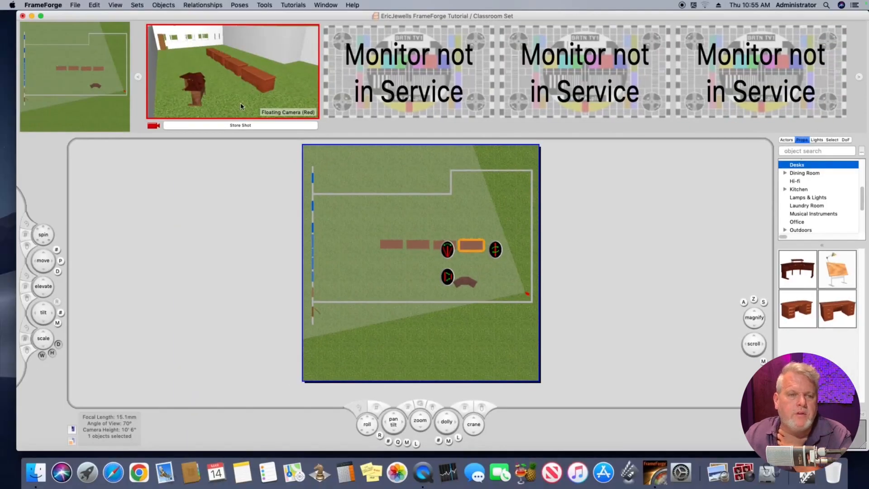
Step: In the floating camera view, try the on-object tilt and scale controls on the nearest straight desk, undoing each change
click(240, 106)
drag(518, 263, 550, 290)
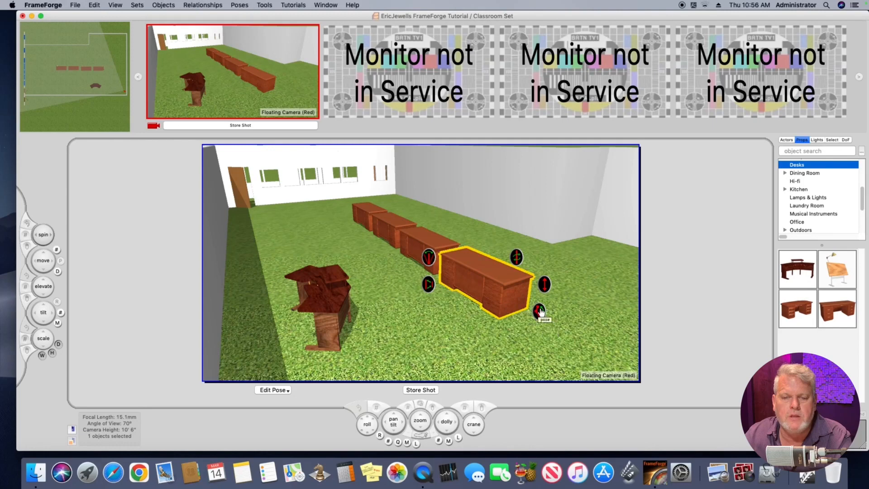
drag(430, 258, 524, 268)
key(super+z)
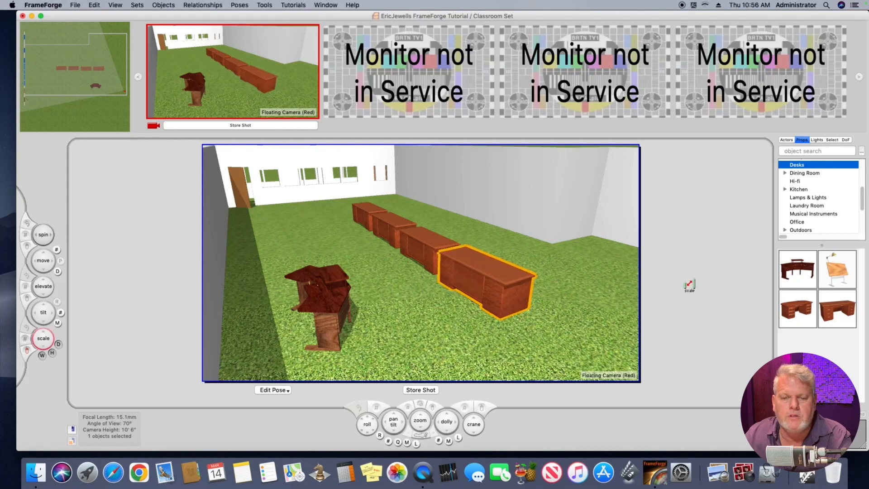
drag(435, 278, 451, 185)
key(super+z)
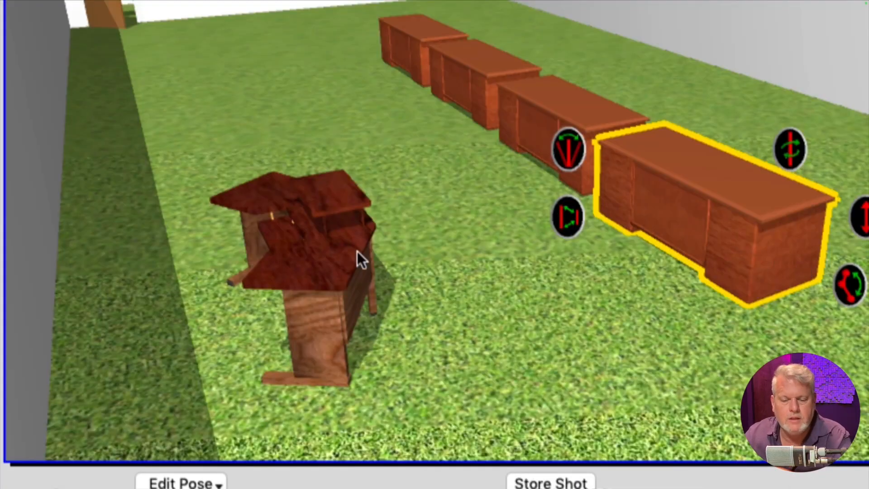
Step: Try spinning, moving, elevating and scaling the curved desk, undo each change and deselect the desk
click(320, 249)
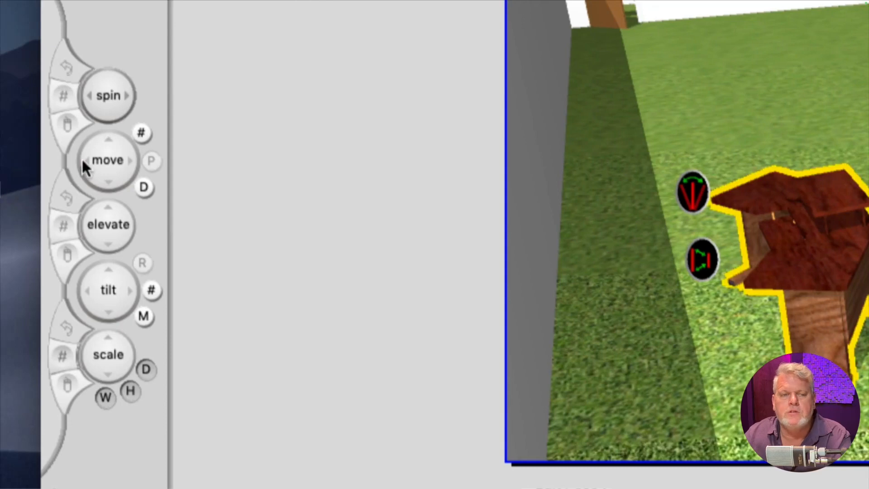
drag(109, 92, 144, 91)
drag(117, 177, 145, 165)
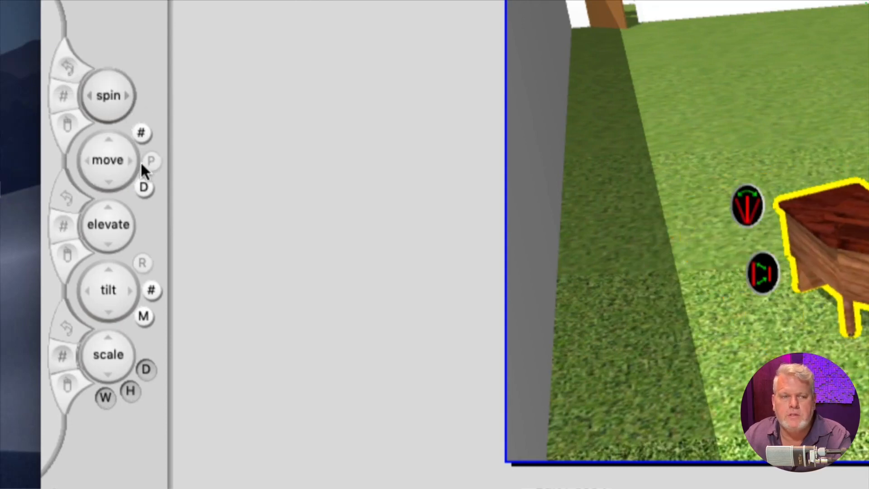
key(super+z)
key(super+z)
drag(111, 213, 109, 260)
key(super+z)
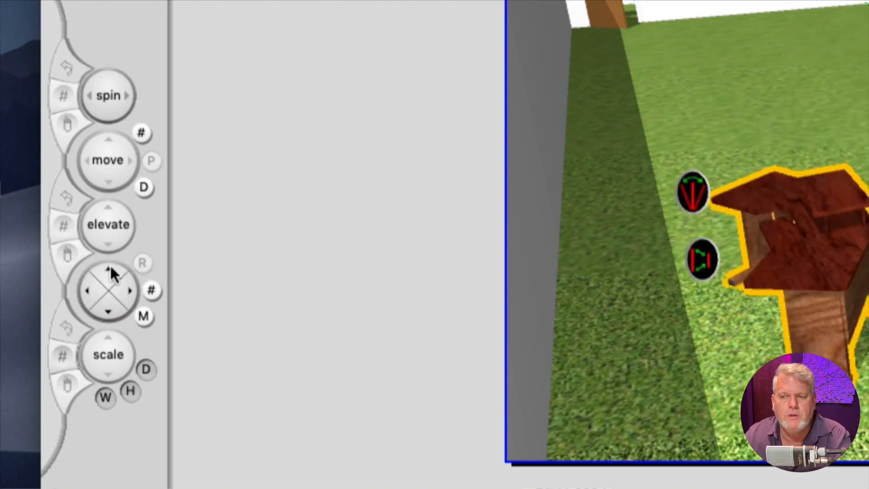
drag(109, 337, 110, 312)
key(super+z)
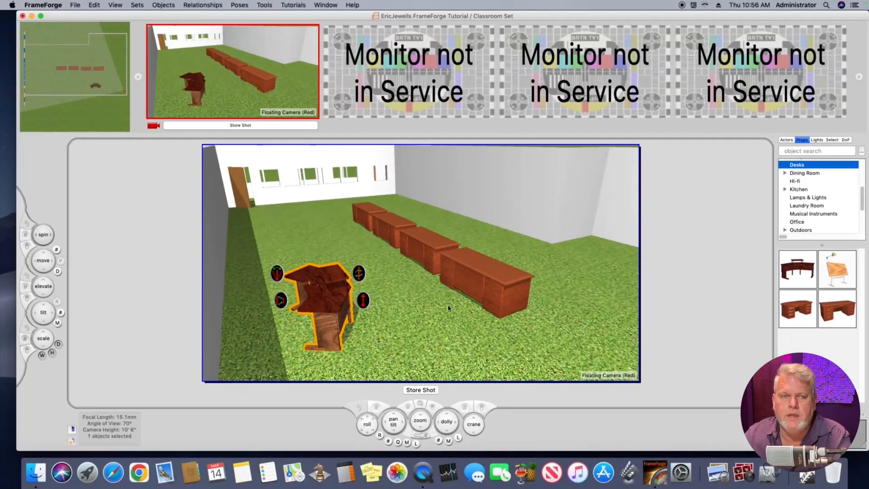
click(434, 307)
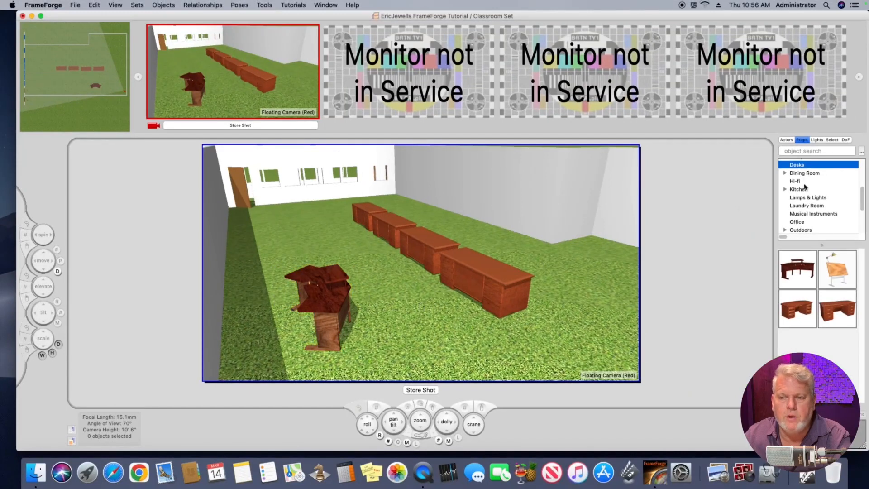
Step: Search the props library for "cha" and show the Chairs category
scroll(814, 198, down, 1)
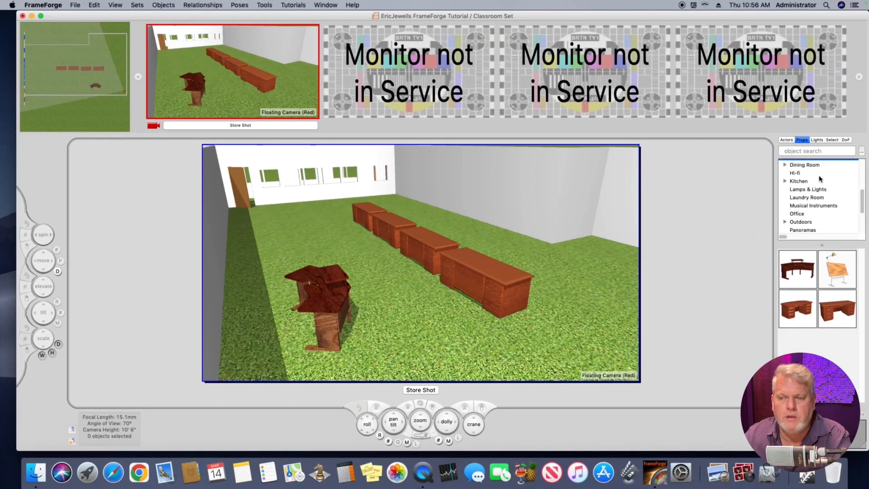
scroll(826, 205, down, 6)
scroll(813, 184, up, 10)
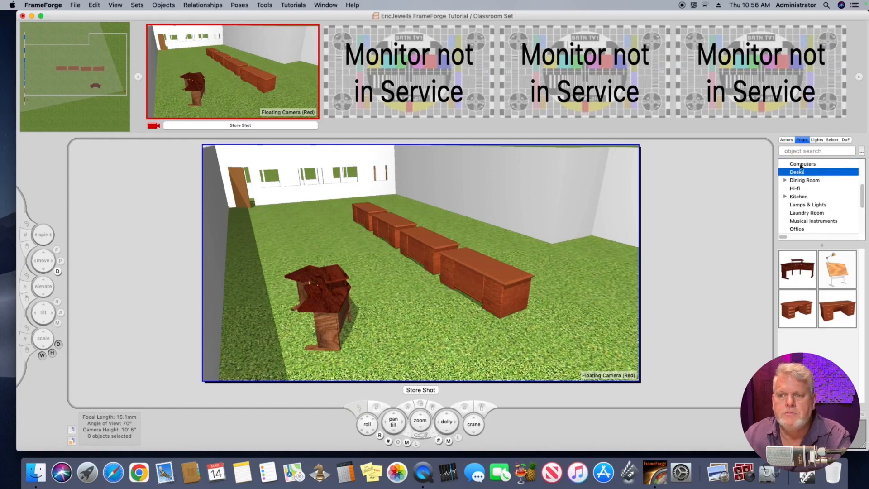
click(807, 151)
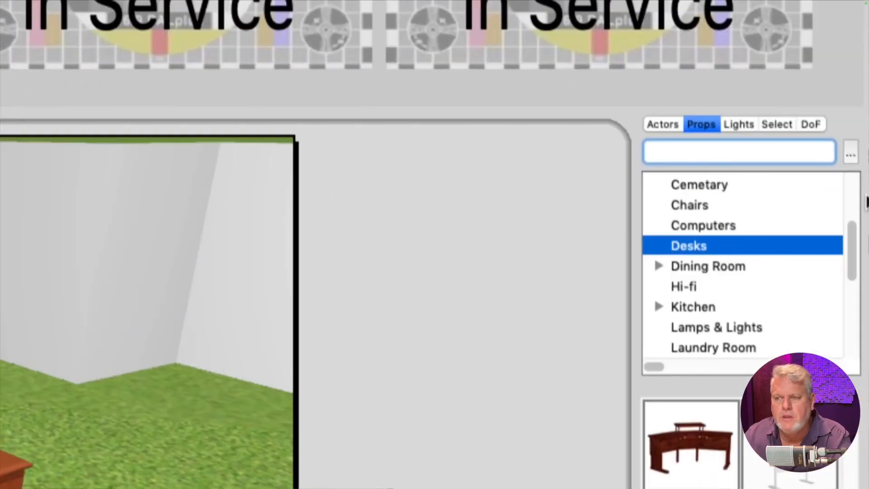
text(cha)
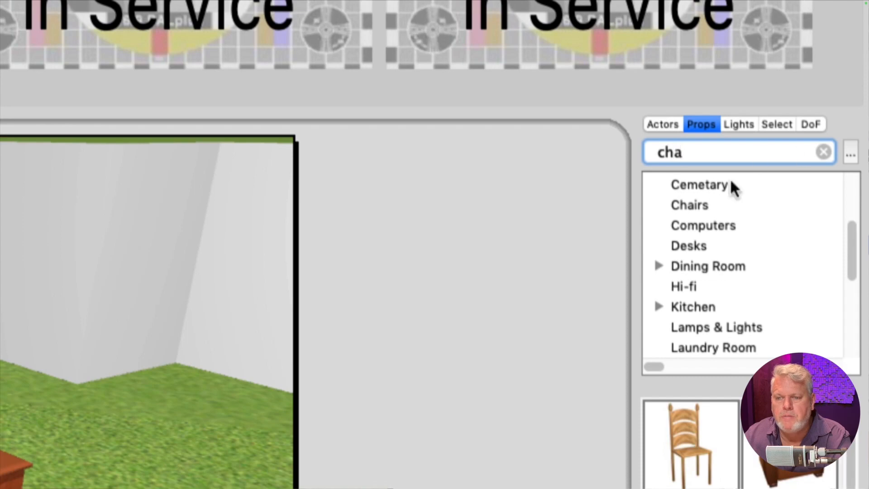
click(696, 204)
Step: Look through the available chair models for ones suited to the students and the teacher
scroll(856, 251, down, 1)
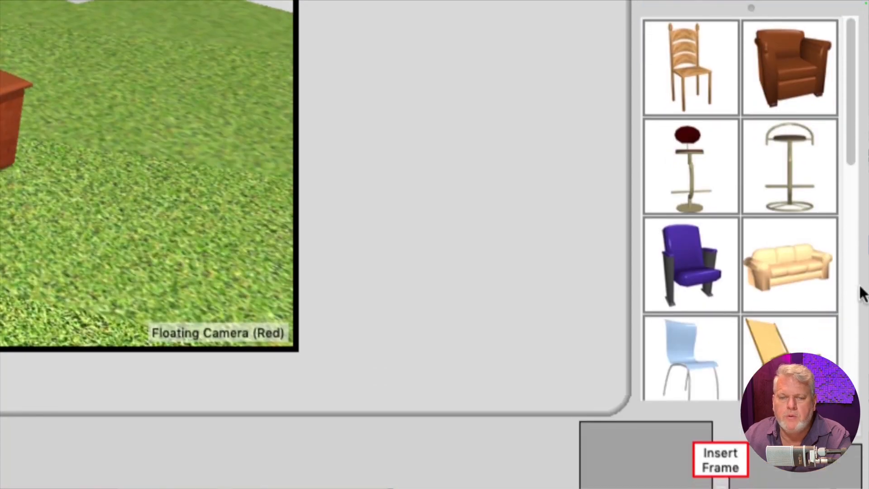
scroll(823, 290, down, 2)
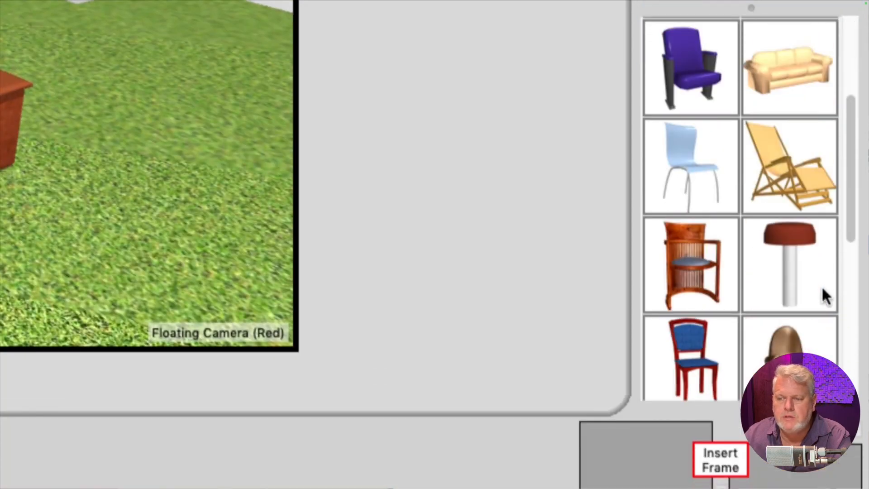
scroll(821, 289, down, 2)
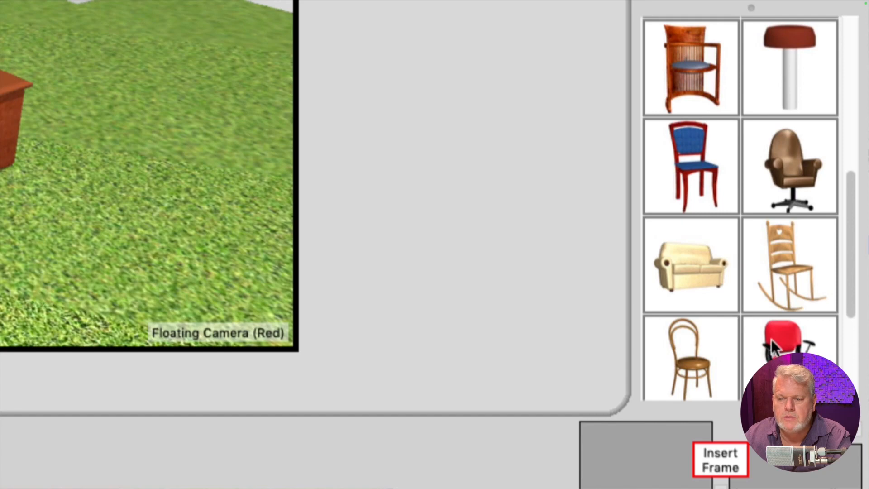
scroll(771, 339, up, 2)
scroll(771, 341, down, 1)
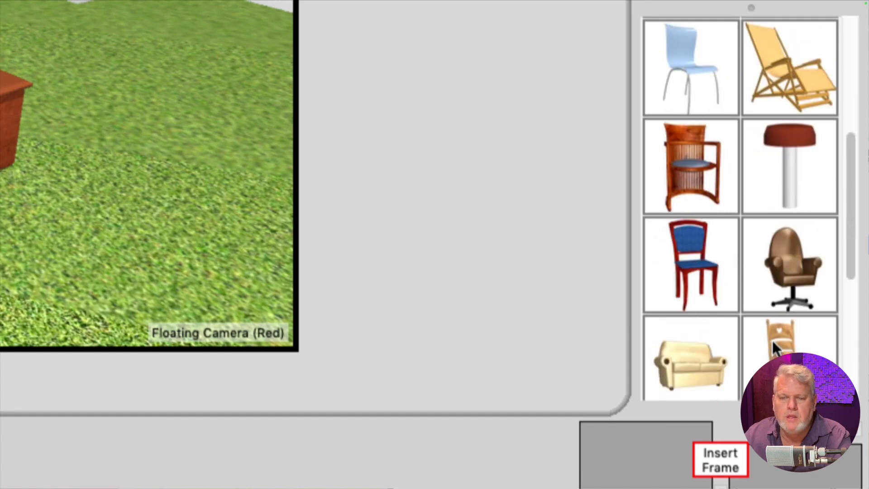
scroll(773, 339, down, 2)
scroll(775, 336, up, 1)
scroll(776, 336, up, 1)
drag(839, 276, 831, 355)
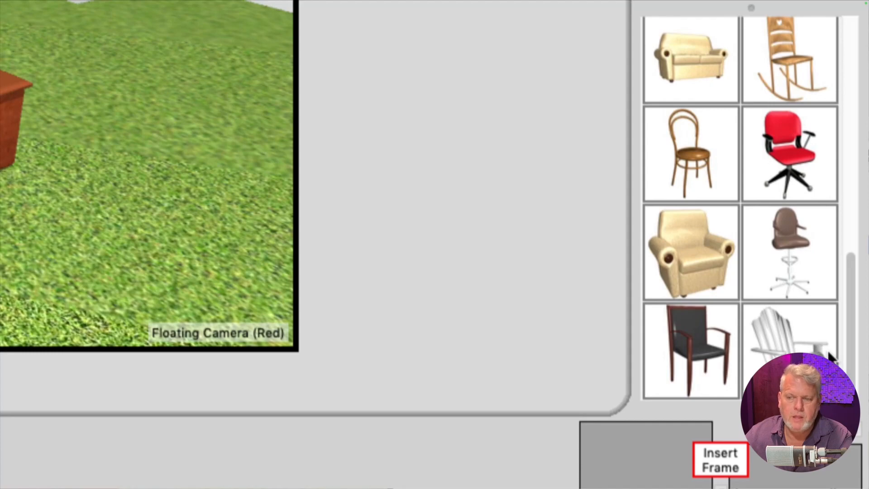
mouse_move(831, 358)
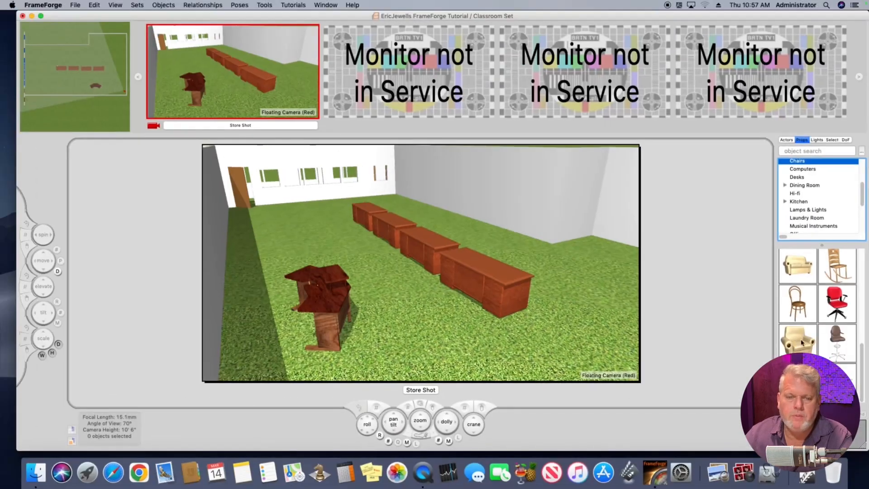
Step: Place four black-seated wooden armchairs in the room, three behind the farther straight desks and one by the end of the nearest desk
drag(801, 343, 396, 205)
drag(837, 343, 419, 218)
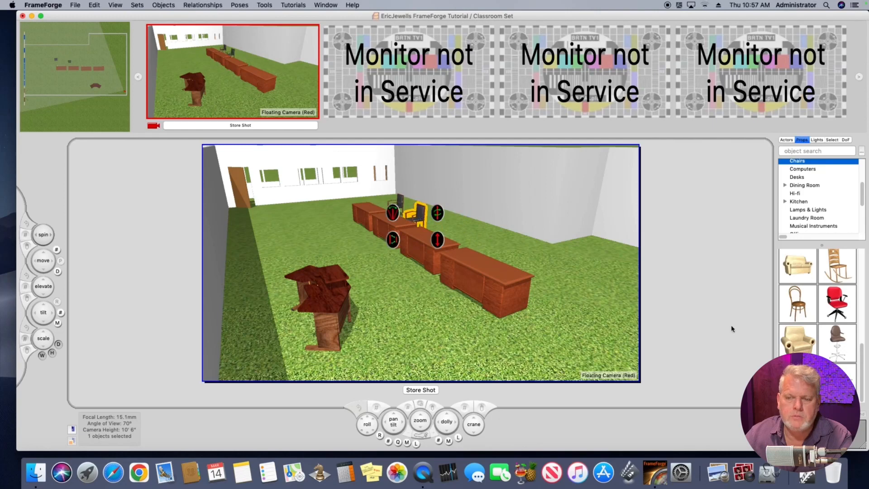
drag(837, 342, 451, 231)
drag(837, 343, 576, 282)
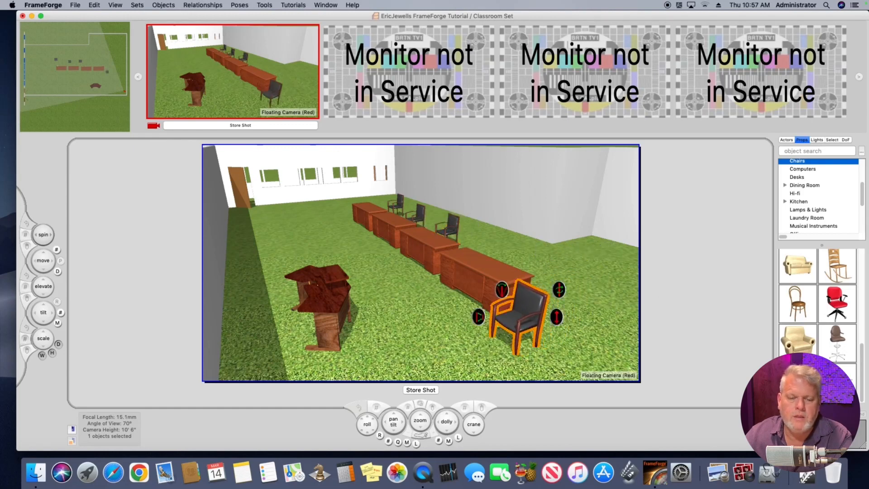
Step: Add the brown swivel office chair and position it behind the curved teacher's desk
scroll(841, 338, up, 3)
drag(837, 342, 269, 315)
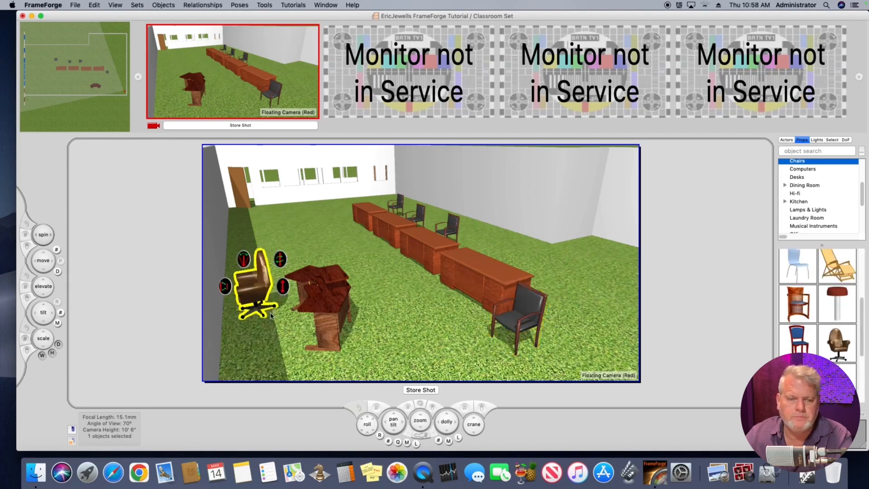
drag(289, 261, 241, 297)
Step: In the overhead view, line up three student armchairs behind the three straight desks farthest from the camera
click(113, 93)
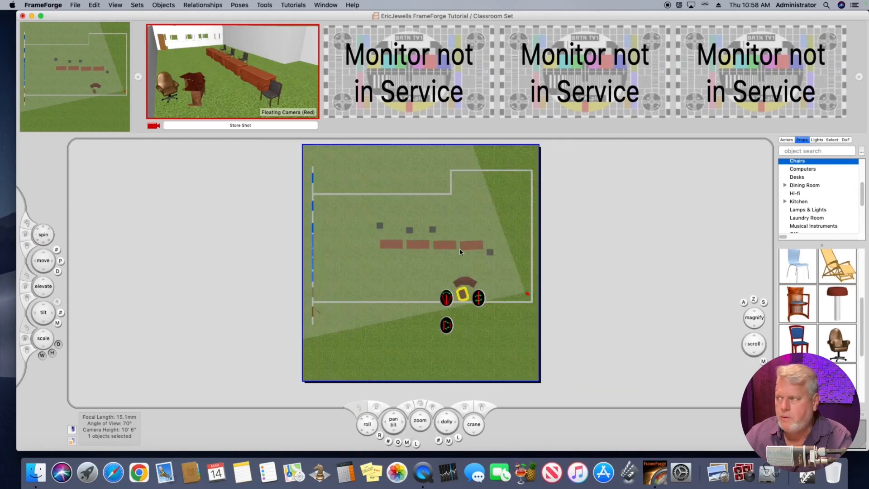
drag(434, 234, 391, 231)
click(444, 234)
click(419, 231)
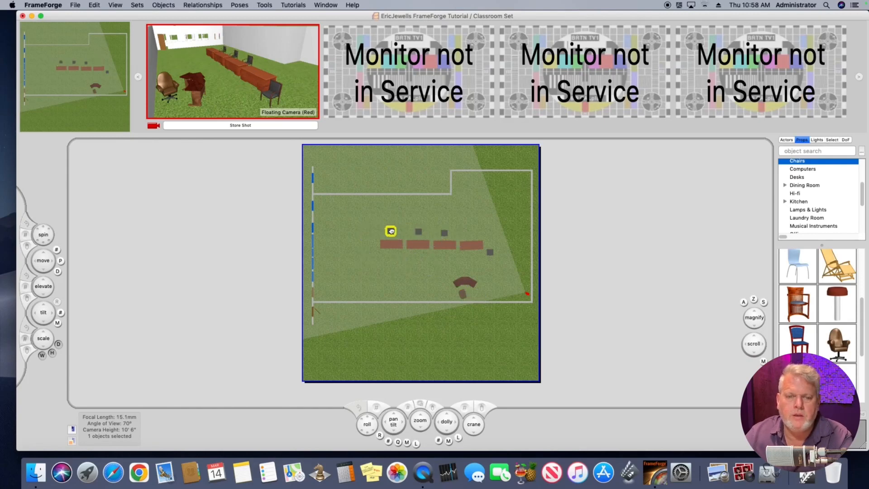
click(393, 231)
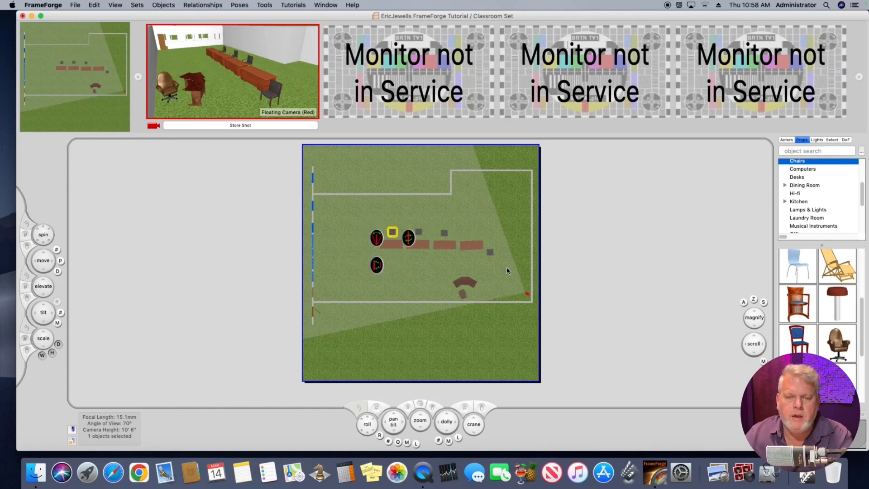
Step: In the floating camera view, place a man on the farthest student chair with the Seated (Legs Crossed) pose
click(309, 90)
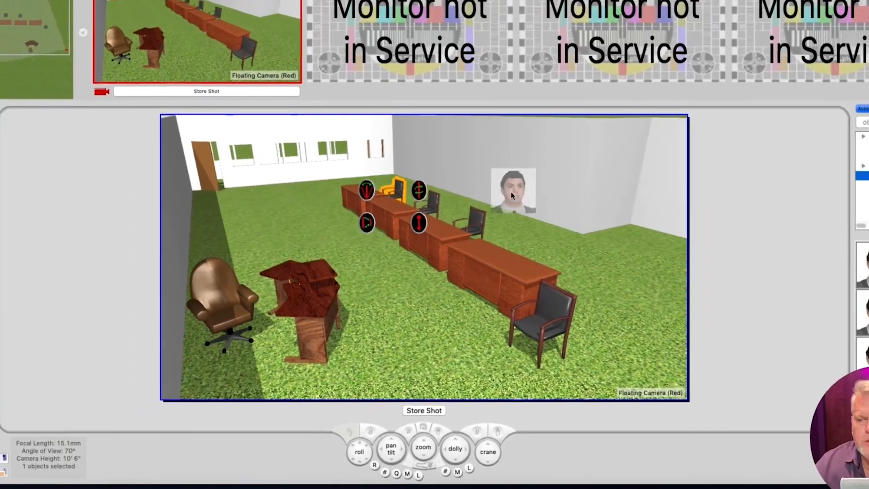
drag(511, 196, 398, 189)
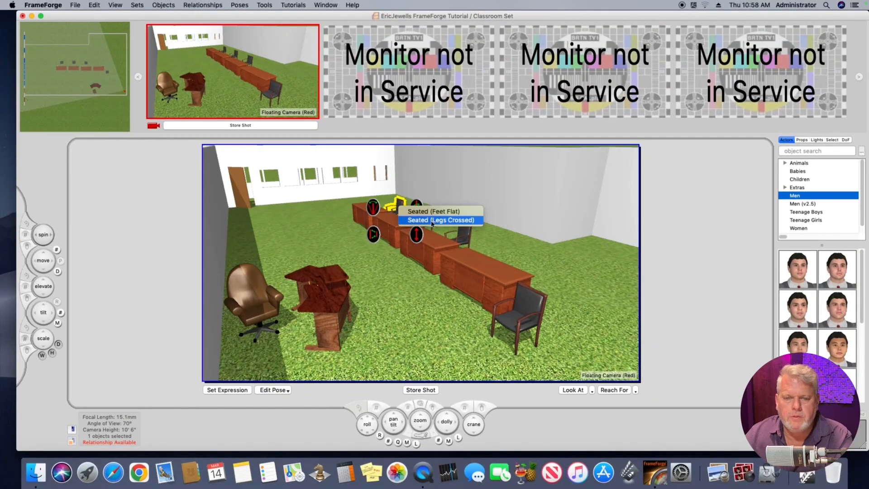
click(442, 220)
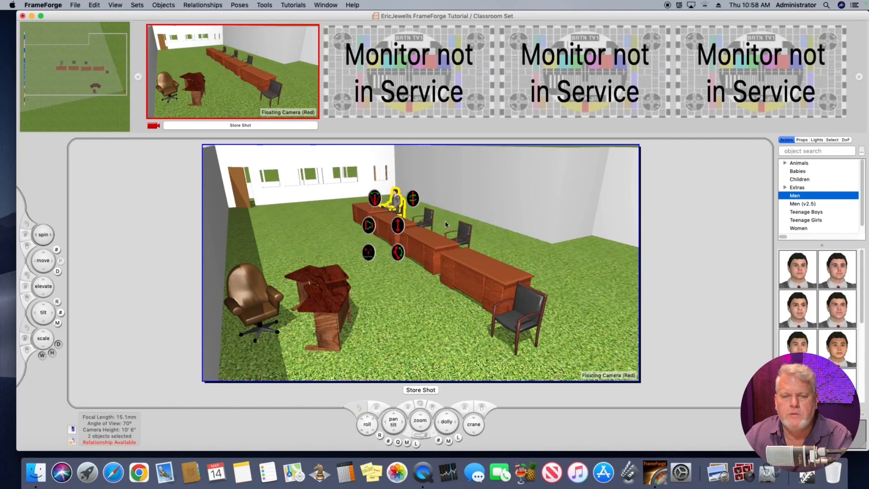
Step: Place women on the second and third student chairs using the Seated in Chair relationship
click(798, 228)
drag(826, 301, 426, 221)
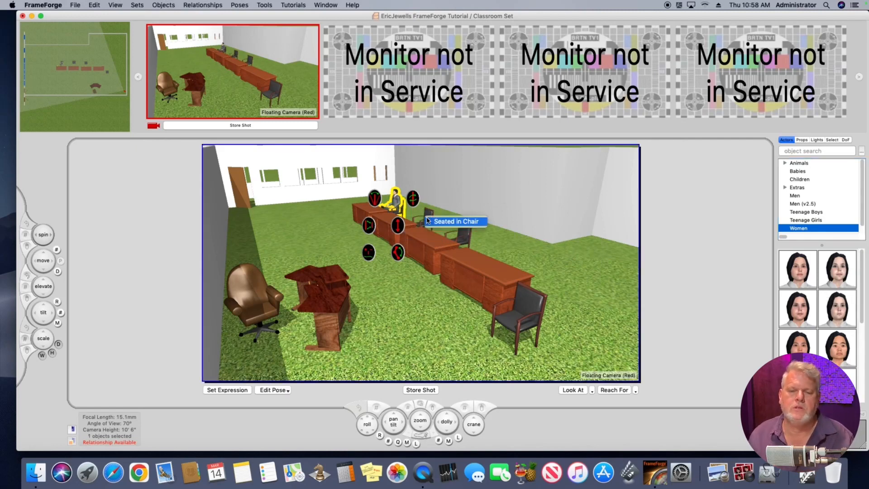
click(455, 221)
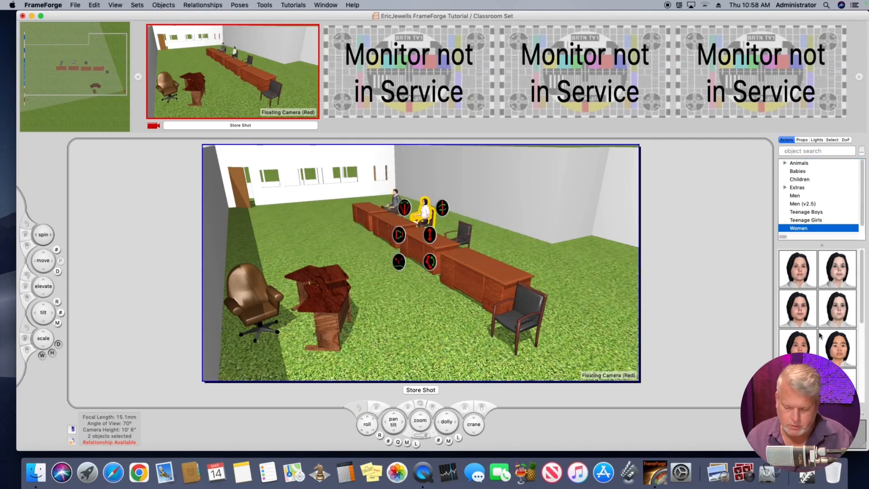
drag(804, 346, 466, 235)
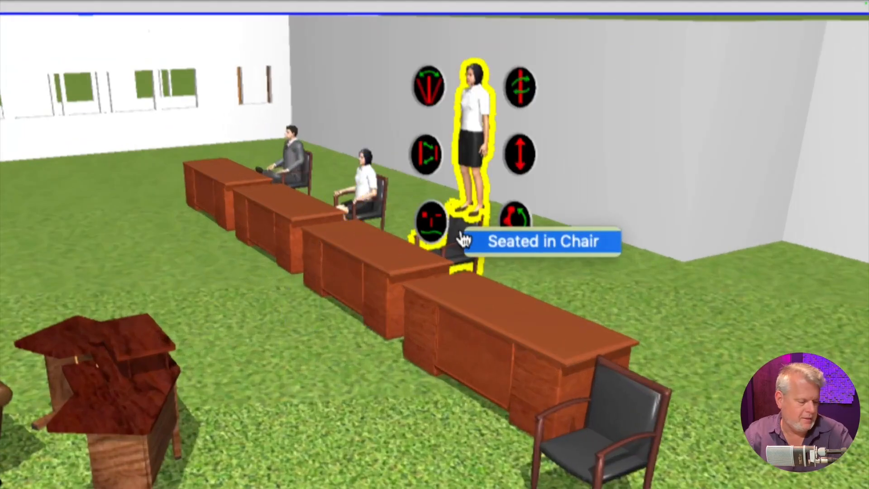
click(531, 243)
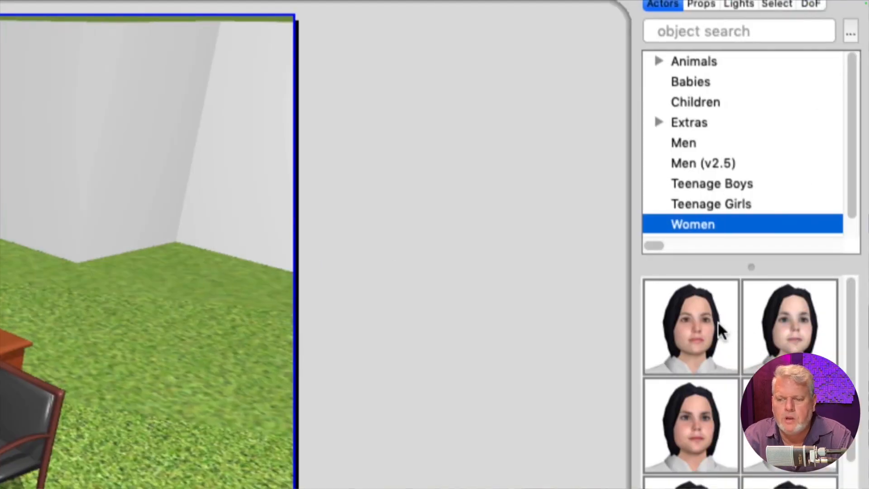
Step: Place a woman on the chair nearest the camera with the Seated in Chair relationship and clear the selection
drag(717, 322, 248, 421)
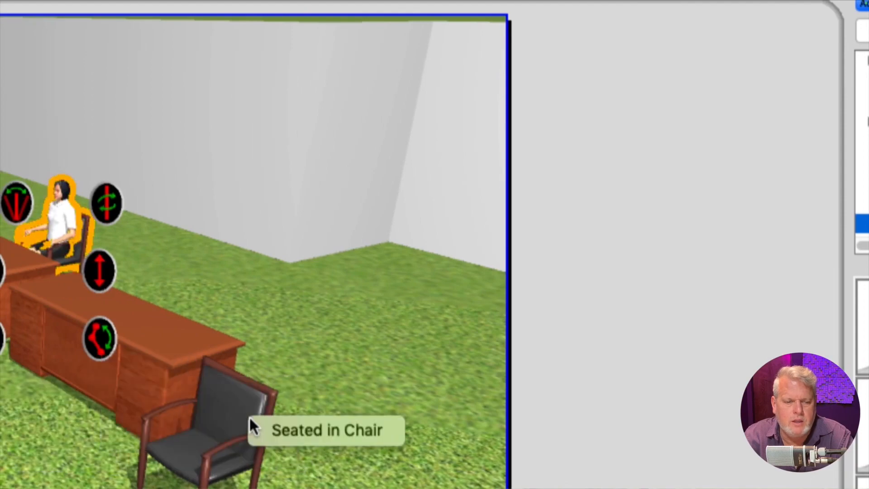
click(294, 427)
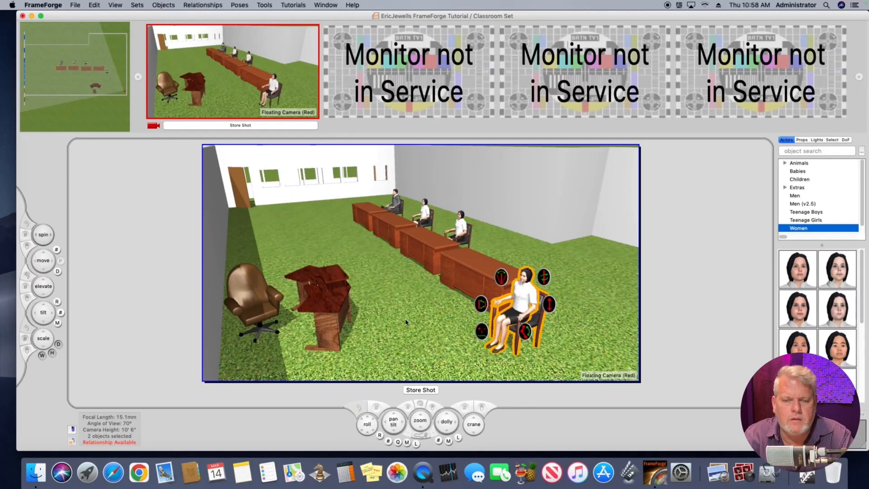
click(405, 319)
Step: Add a standing man in a suit from the Men category in front of the teacher's desk
click(796, 196)
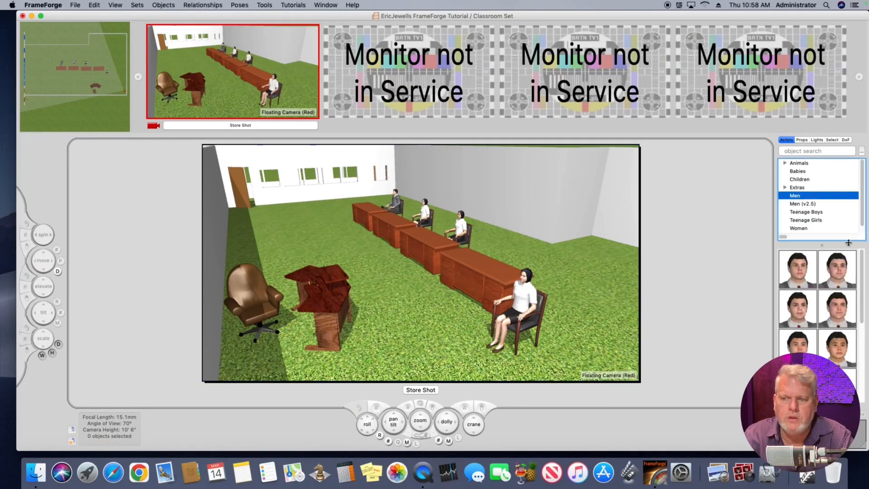
scroll(843, 293, down, 3)
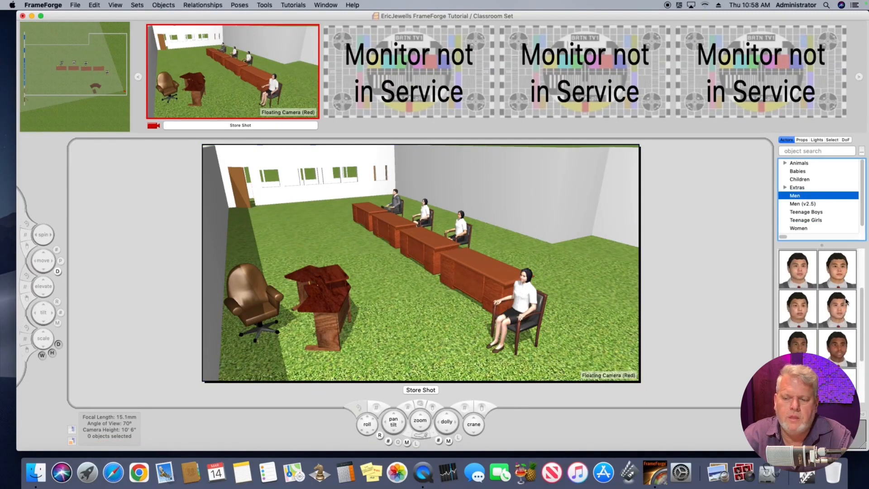
scroll(845, 300, up, 2)
scroll(845, 300, down, 2)
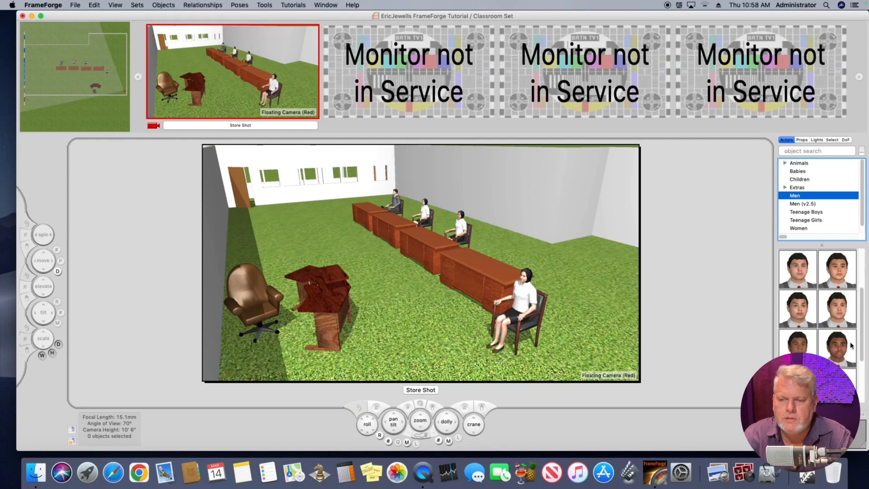
scroll(840, 354, down, 2)
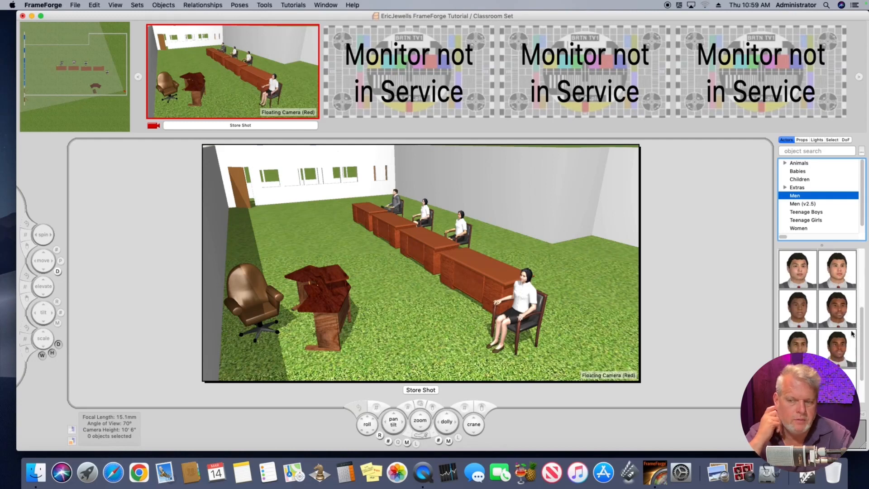
drag(837, 348, 368, 342)
mouse_move(364, 294)
mouse_down()
mouse_move(381, 330)
mouse_move(368, 291)
mouse_up()
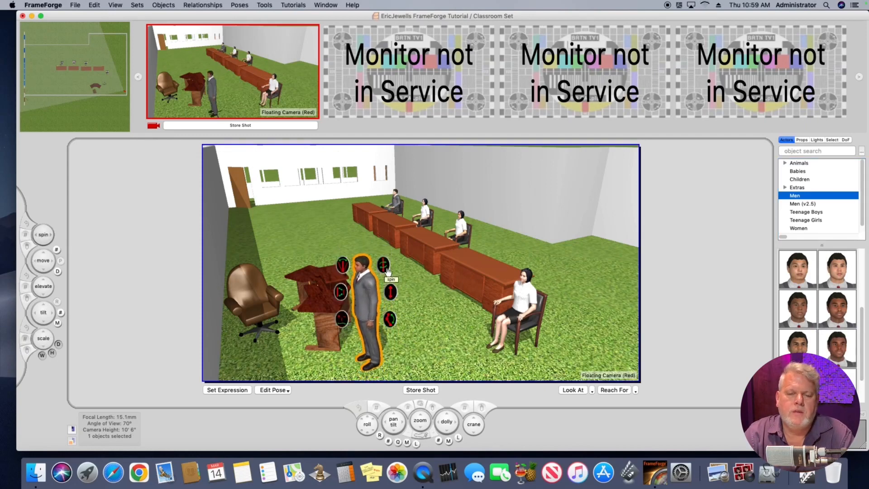
Step: Spin the standing man to face the student desks and adjust his position beside the teacher's desk
drag(346, 279, 161, 314)
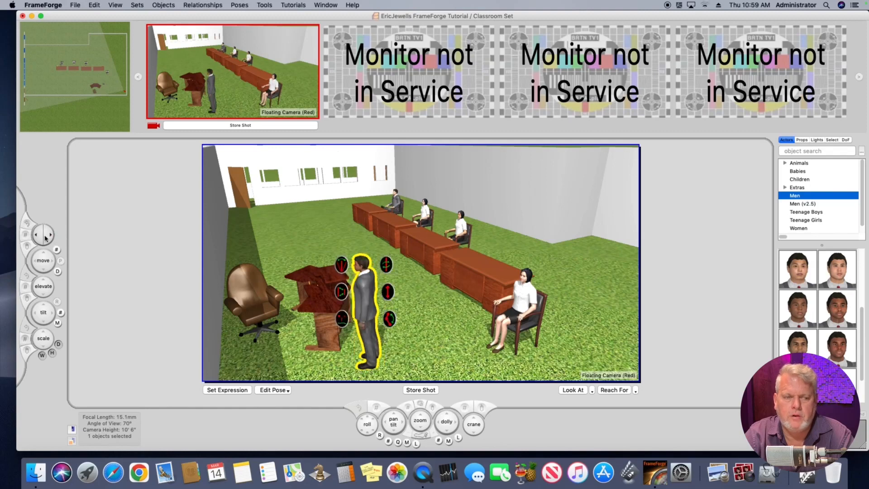
drag(60, 242, 180, 308)
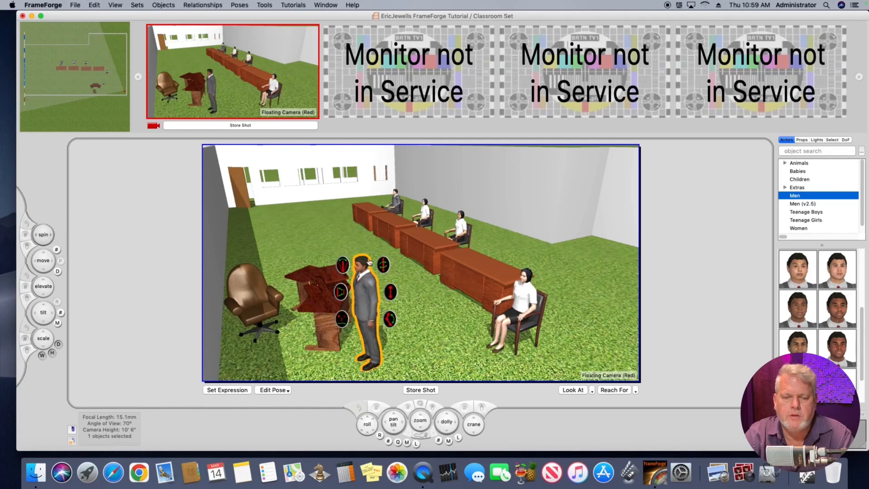
drag(461, 343, 598, 359)
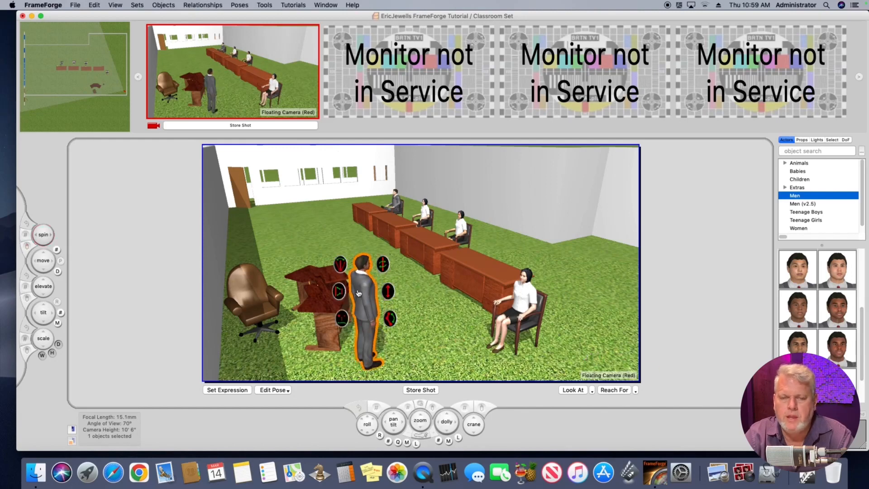
drag(374, 303, 365, 299)
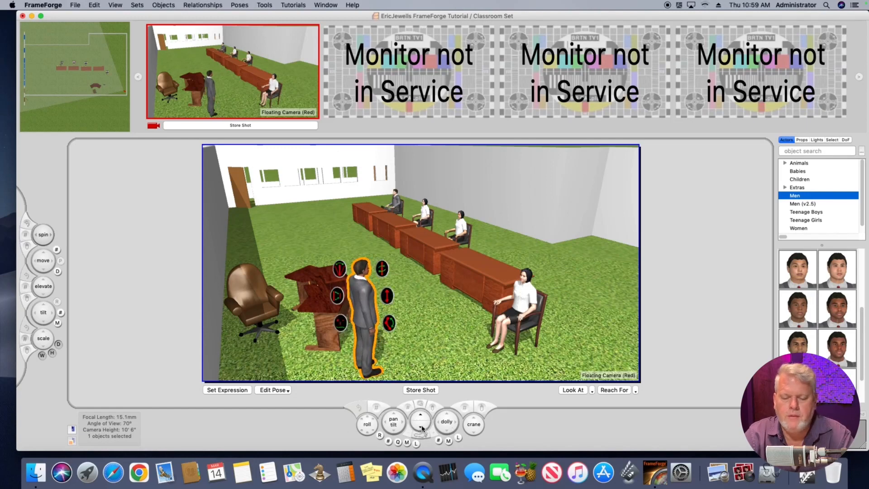
Step: Try zooming the floating camera in and back out, and check the overhead plan of the set
drag(419, 421, 422, 413)
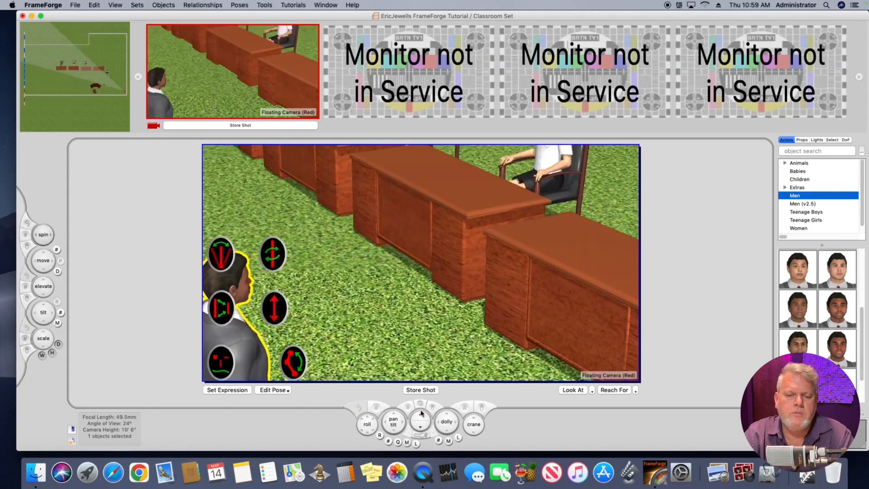
click(588, 287)
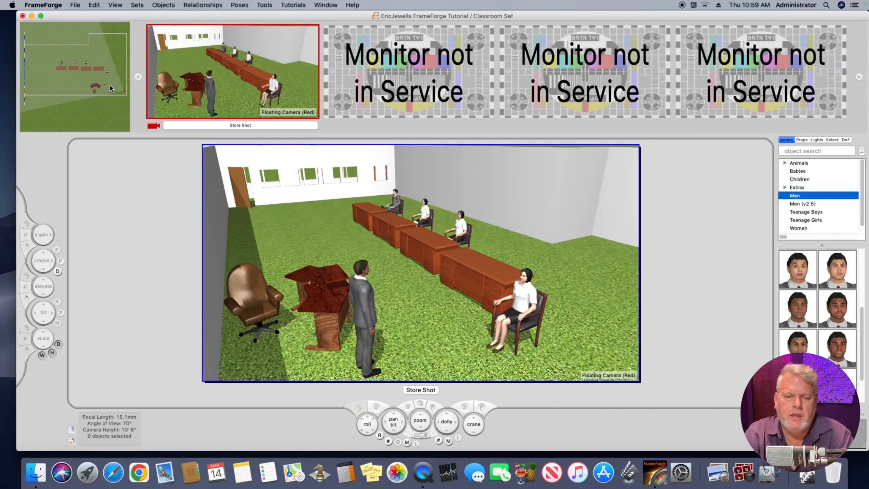
click(120, 95)
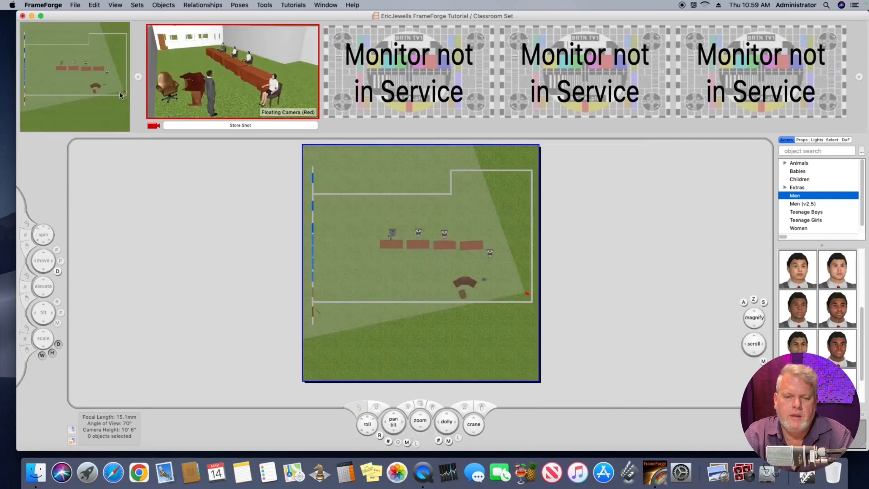
click(245, 98)
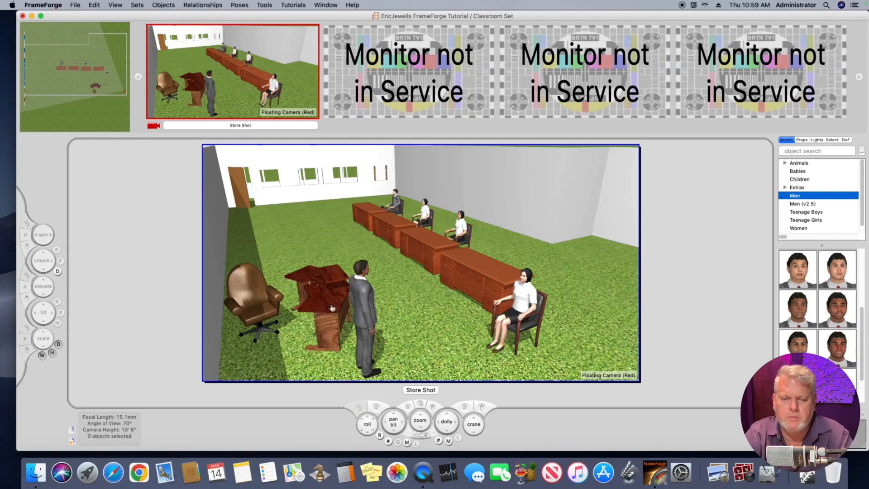
Step: Open the standing man in the Green Room, face him to the front, and rotate his left upper arm across his body
click(363, 297)
double_click(363, 298)
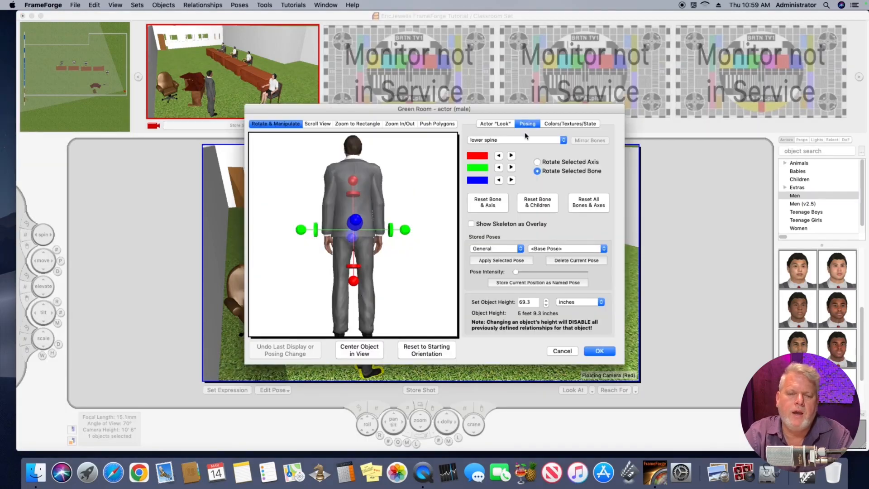
click(430, 355)
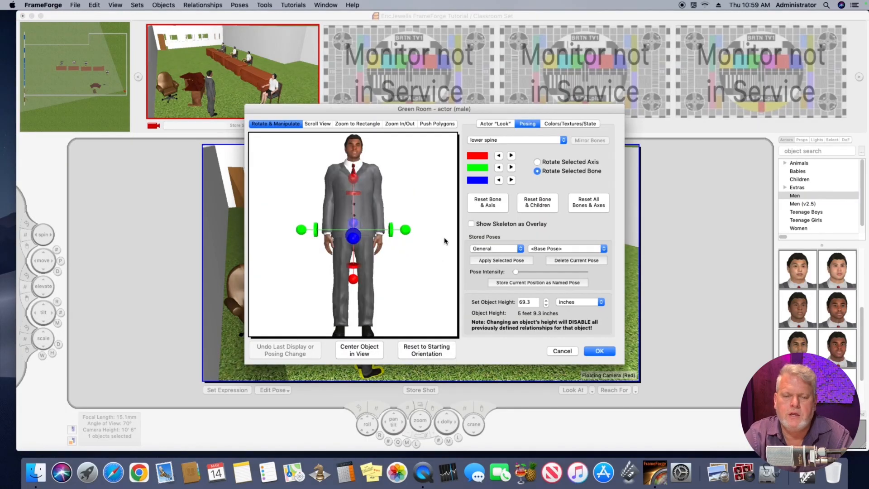
click(377, 203)
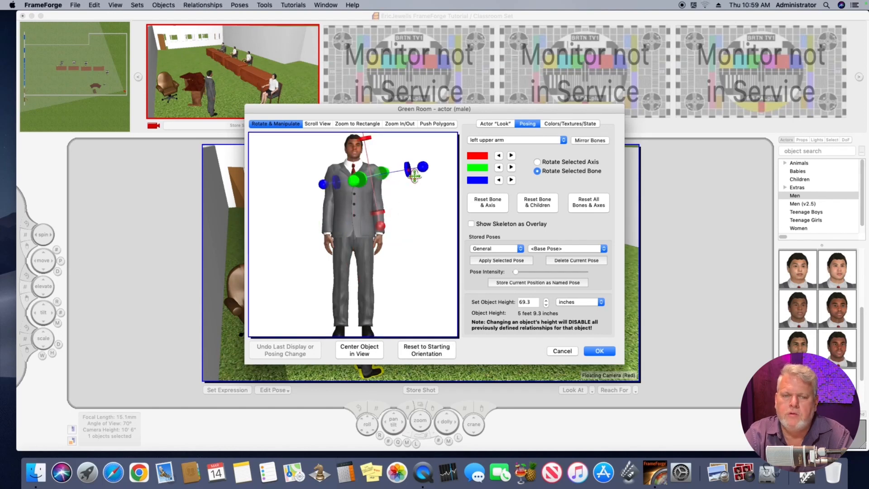
mouse_move(422, 167)
mouse_down()
mouse_move(423, 190)
mouse_move(408, 201)
mouse_move(436, 126)
mouse_move(417, 152)
mouse_up()
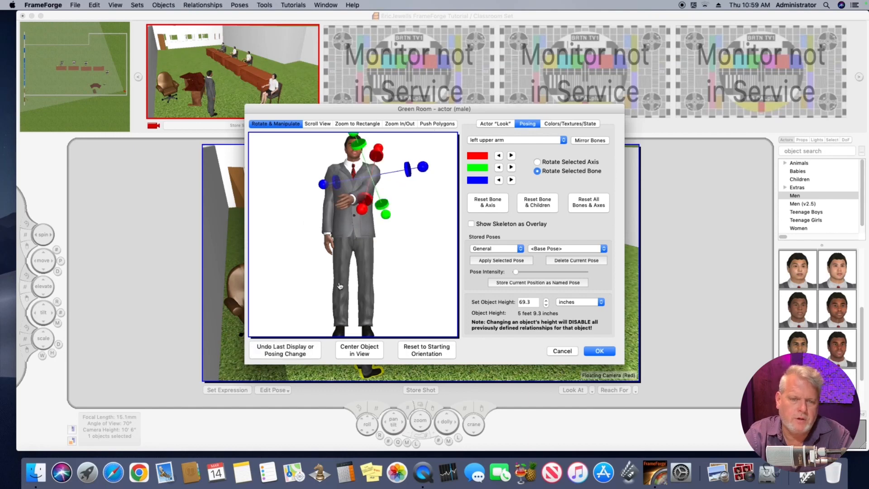
Step: Adjust the rotation of the man's right hand and right forearm
click(325, 240)
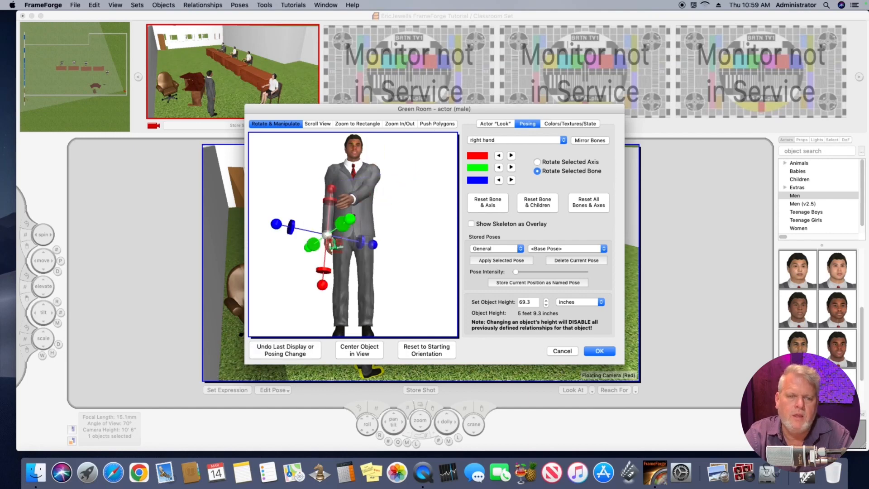
drag(376, 213, 357, 216)
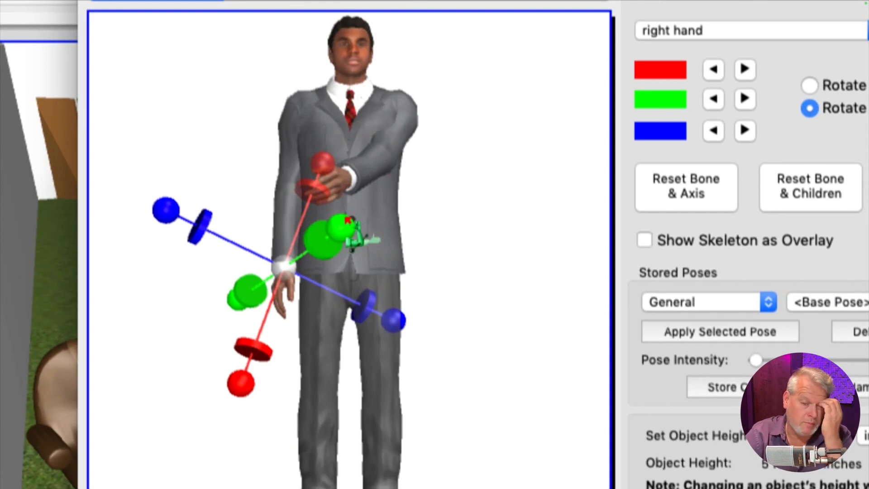
drag(352, 233, 357, 277)
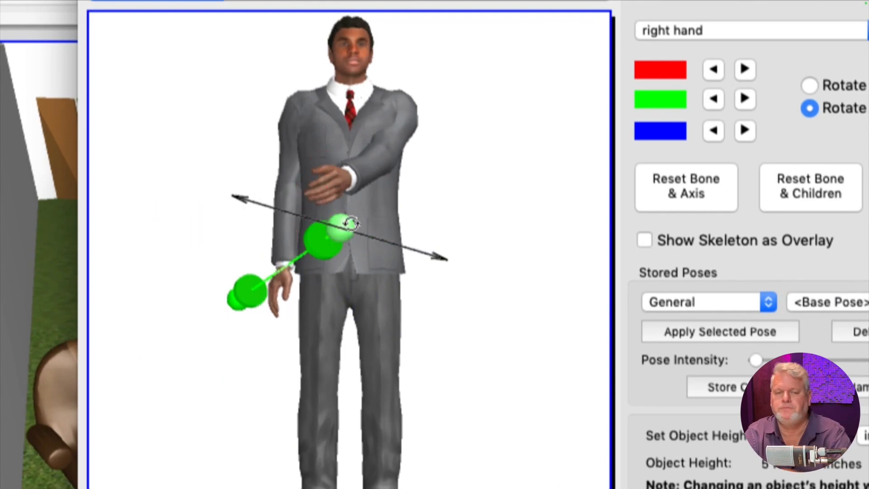
click(288, 186)
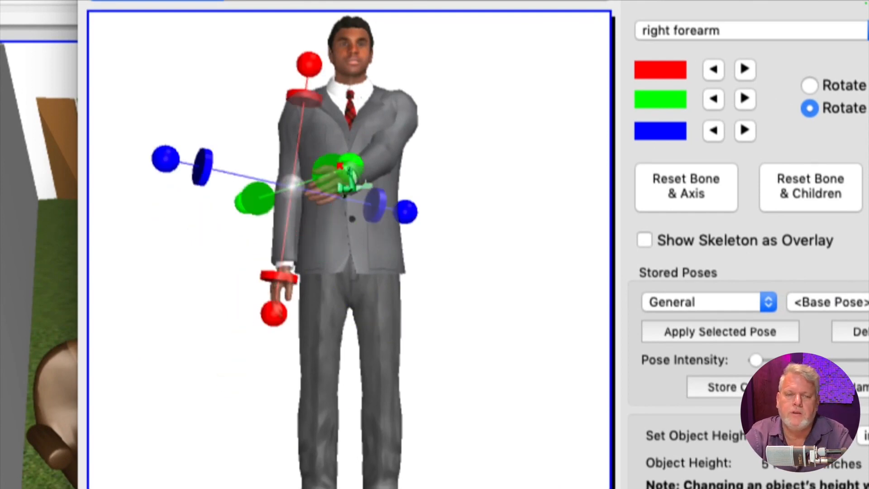
drag(165, 158, 263, 134)
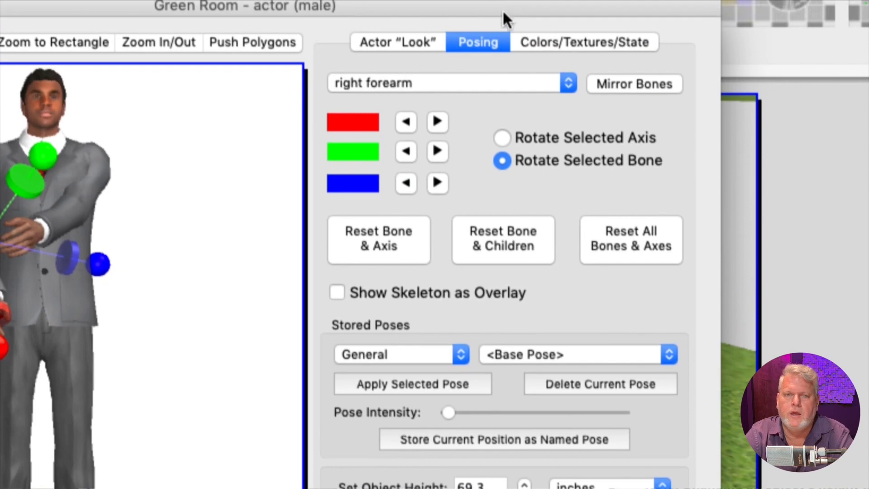
Step: Try to set the man's pants to "no pants (R-Rated)" in his look settings
click(419, 37)
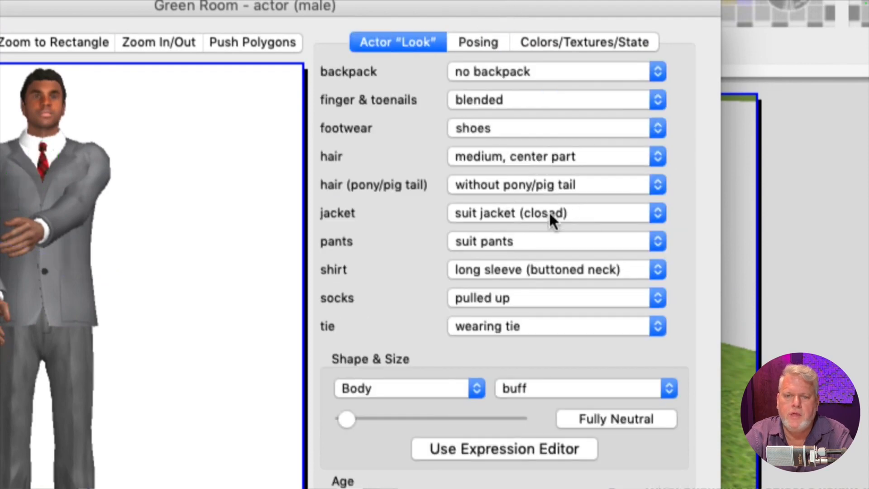
click(523, 241)
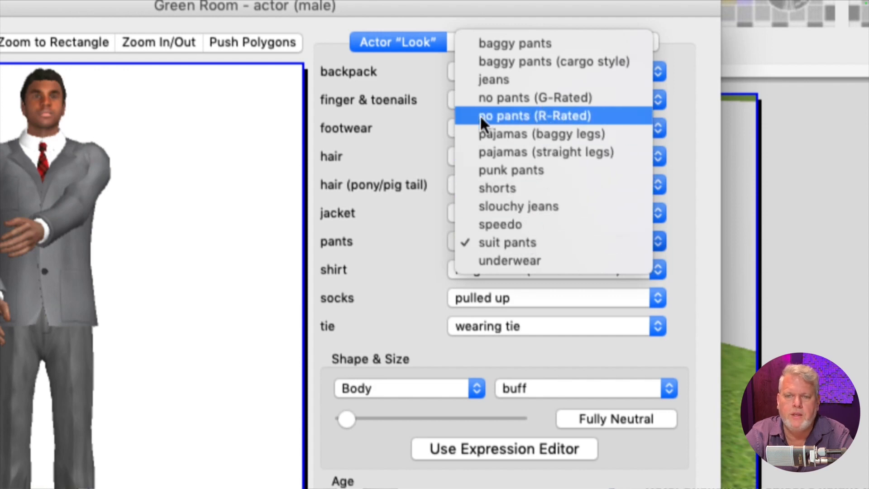
click(517, 118)
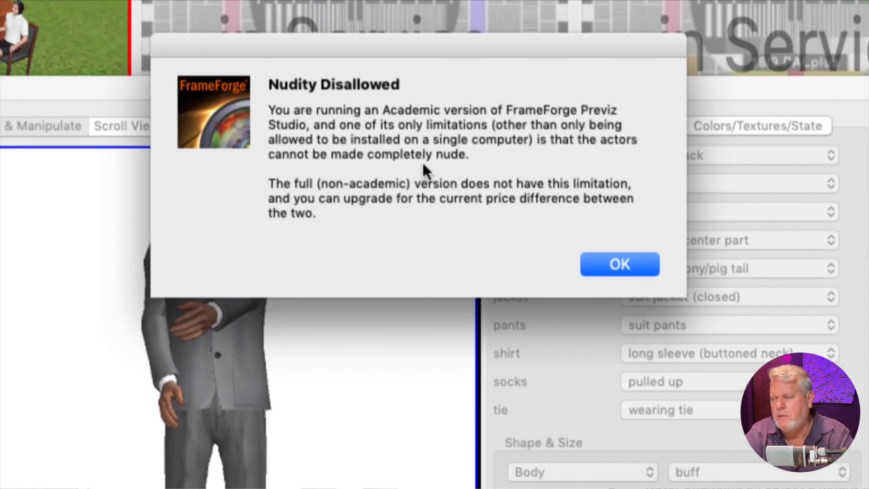
click(629, 264)
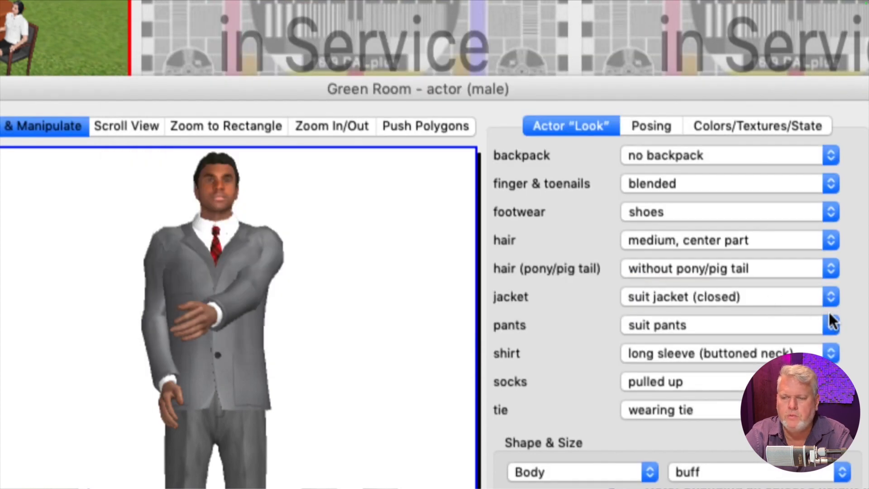
Step: Dress the man in slouchy jeans and a biker jacket
click(832, 324)
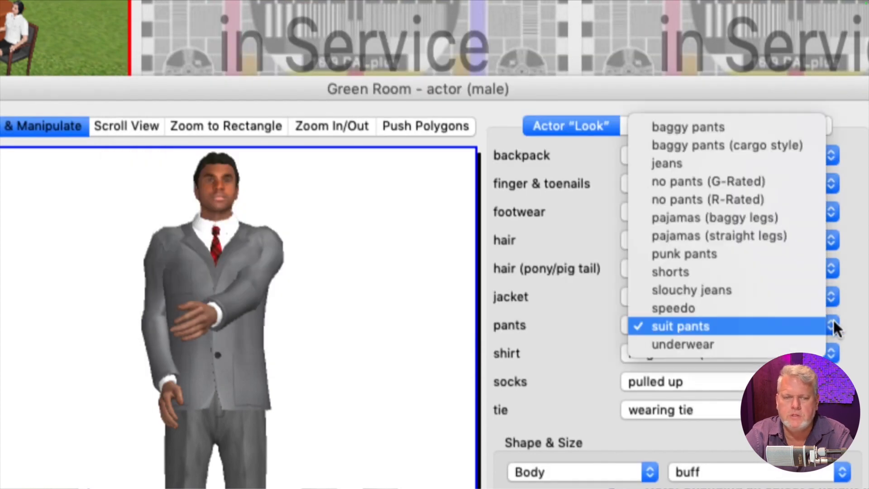
click(757, 290)
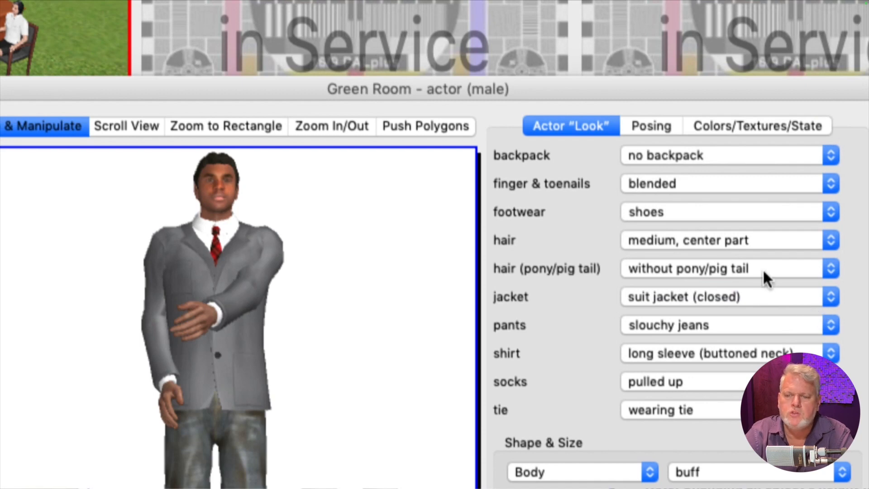
click(811, 297)
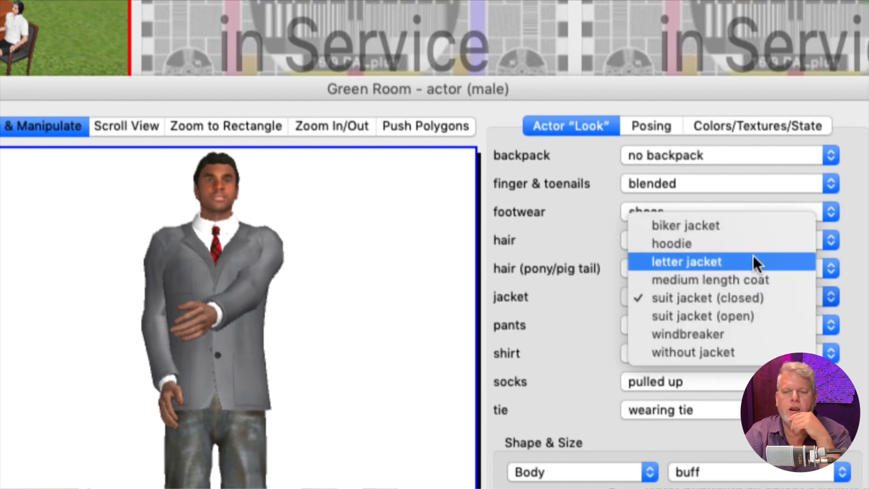
click(734, 226)
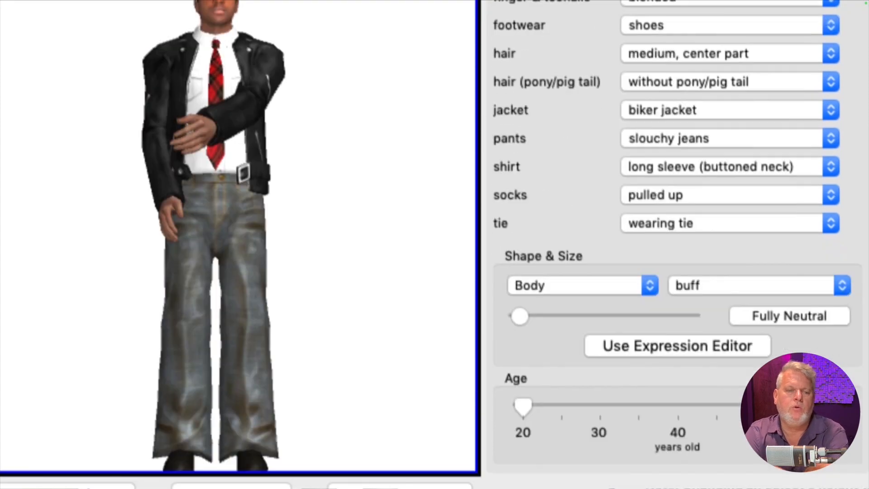
Step: Raise the man's buff body shape almost to its maximum and set his age to about 30
click(645, 285)
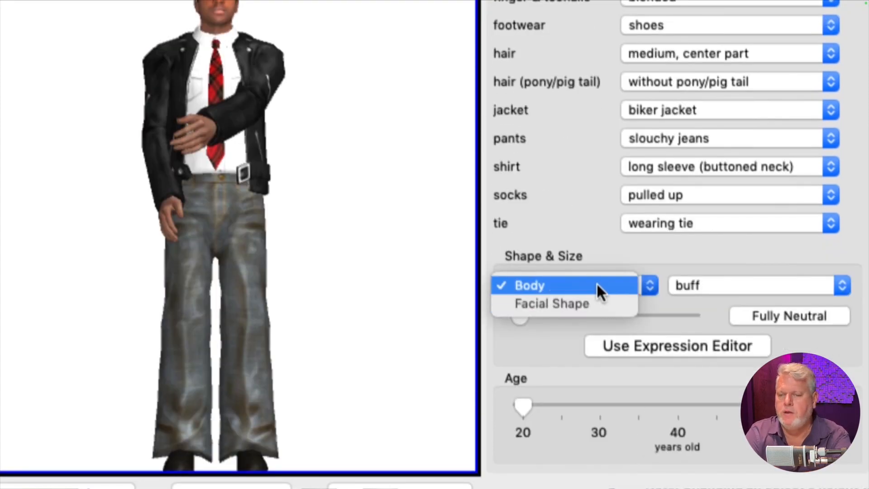
click(838, 281)
click(838, 280)
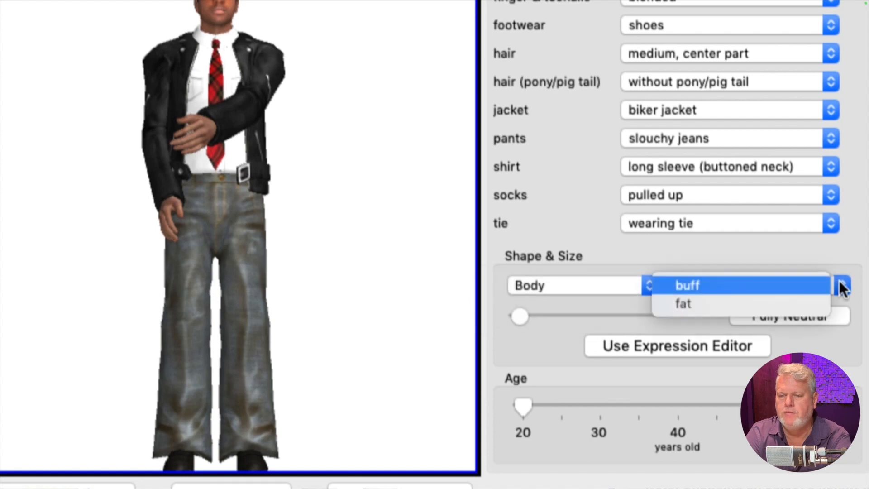
click(704, 302)
drag(524, 319, 697, 319)
click(843, 282)
click(808, 267)
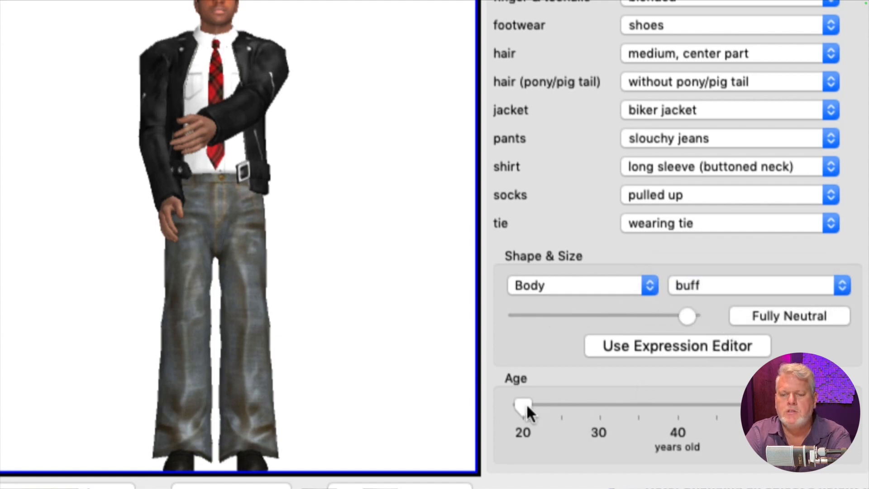
drag(629, 399, 680, 399)
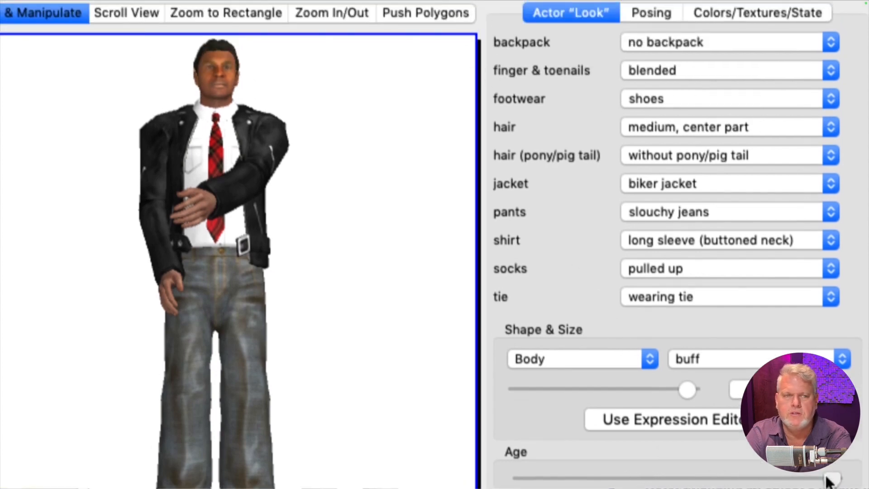
drag(675, 478, 607, 480)
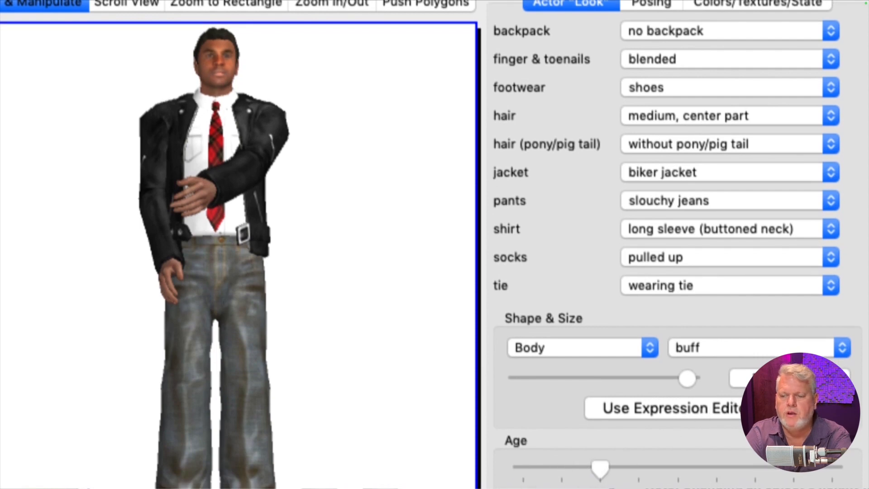
Step: Try an angry expression mixed with Disgust, Fear, Frown and Sad for the man, and reset the expression to neutral
click(721, 410)
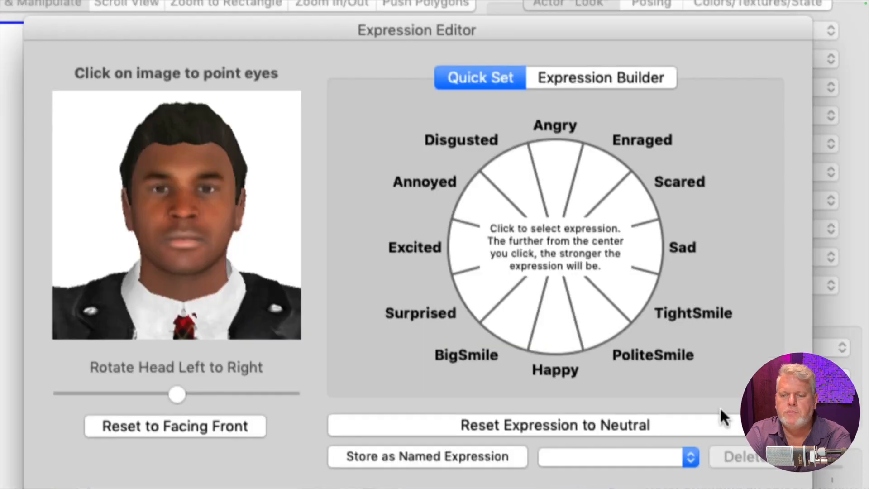
click(555, 136)
drag(556, 132, 597, 162)
click(599, 82)
drag(546, 134, 642, 154)
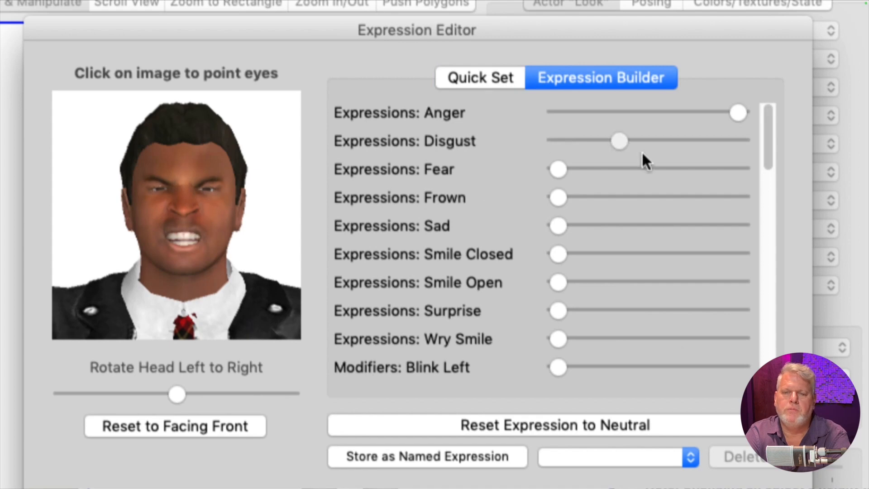
drag(559, 170, 729, 214)
drag(561, 199, 822, 225)
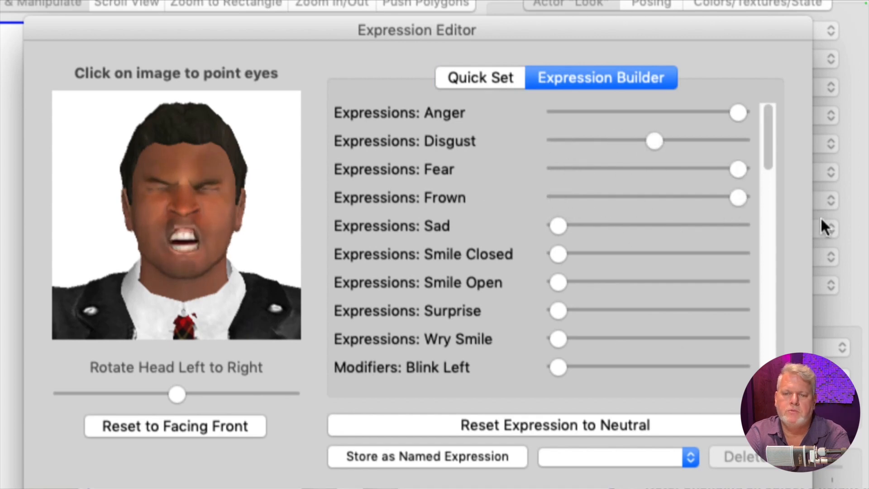
drag(553, 230, 718, 242)
click(570, 425)
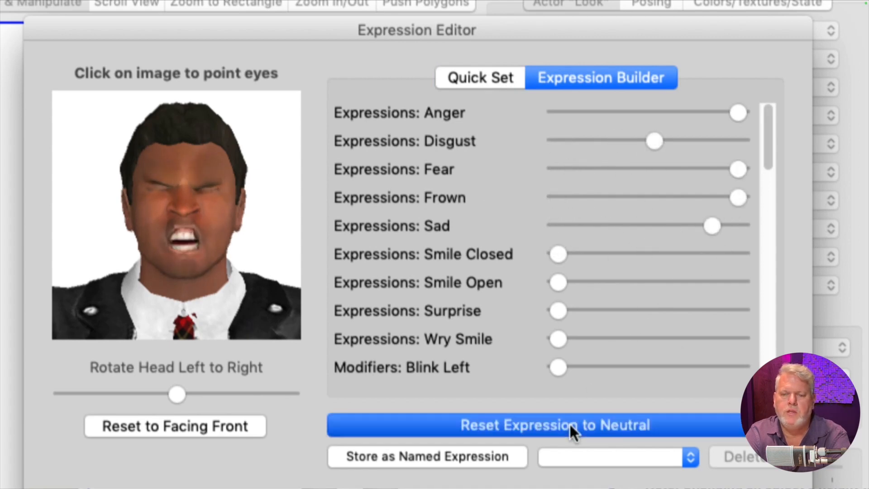
Step: Give the man a strong Happy quick-set expression and apply all his Green Room changes
click(498, 76)
mouse_move(633, 290)
mouse_down()
mouse_move(638, 309)
mouse_move(568, 380)
mouse_up()
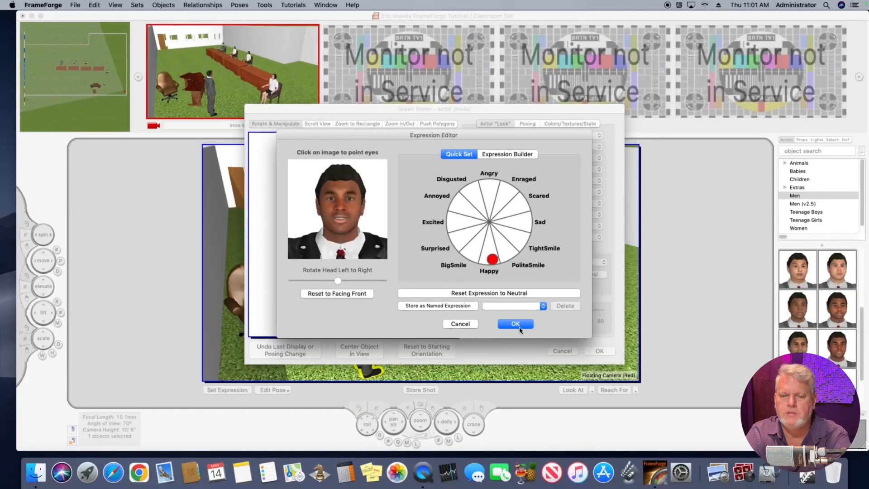
click(516, 324)
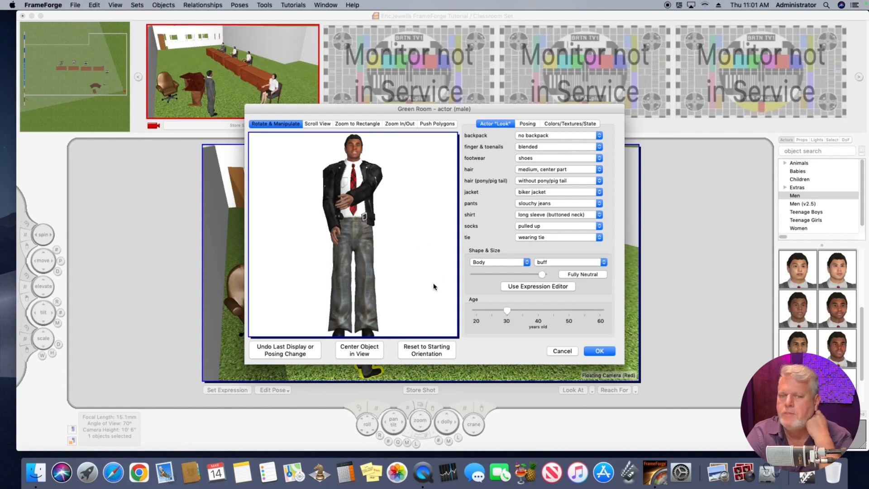
click(600, 352)
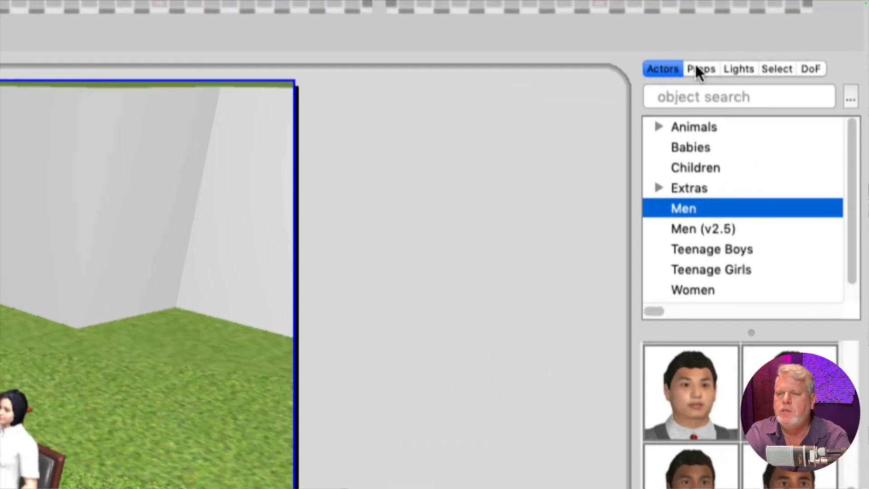
Step: Try to put the unbroken sword from the Knives & Blades props in the man's outstretched hand with the Holding Sword (Both hands) pose
click(701, 70)
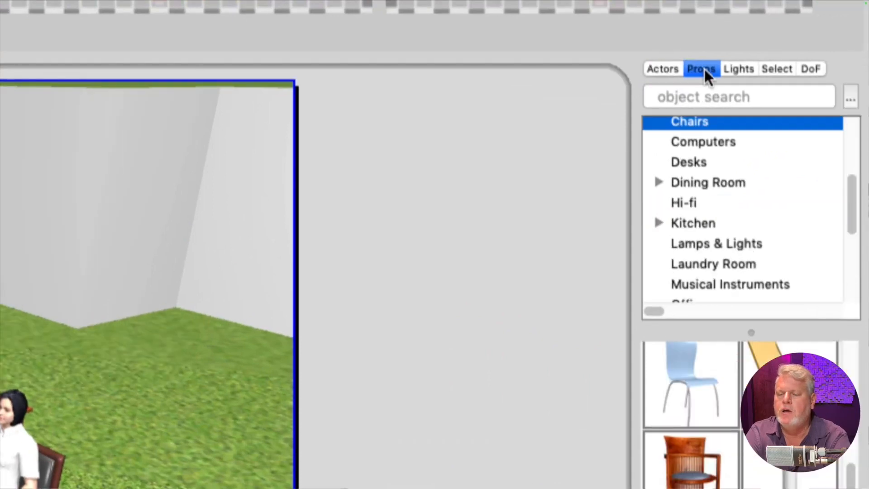
drag(854, 202, 853, 276)
click(656, 291)
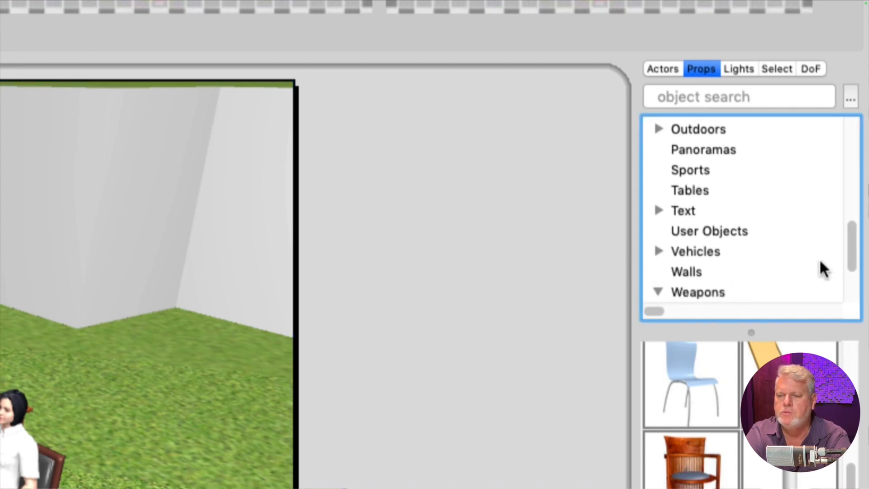
drag(849, 246, 849, 296)
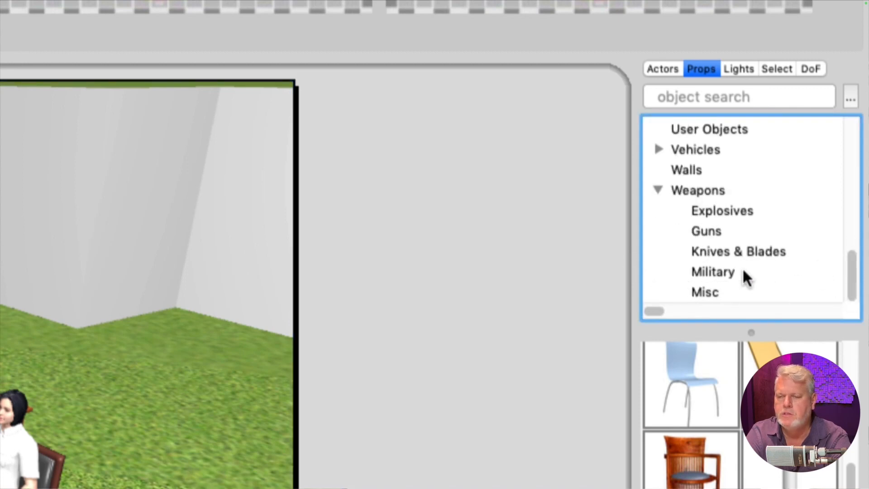
click(722, 256)
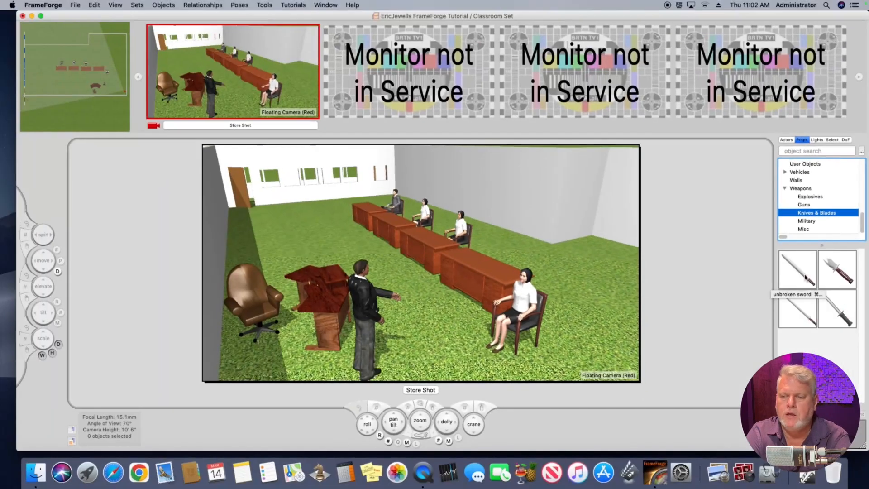
drag(798, 271, 396, 295)
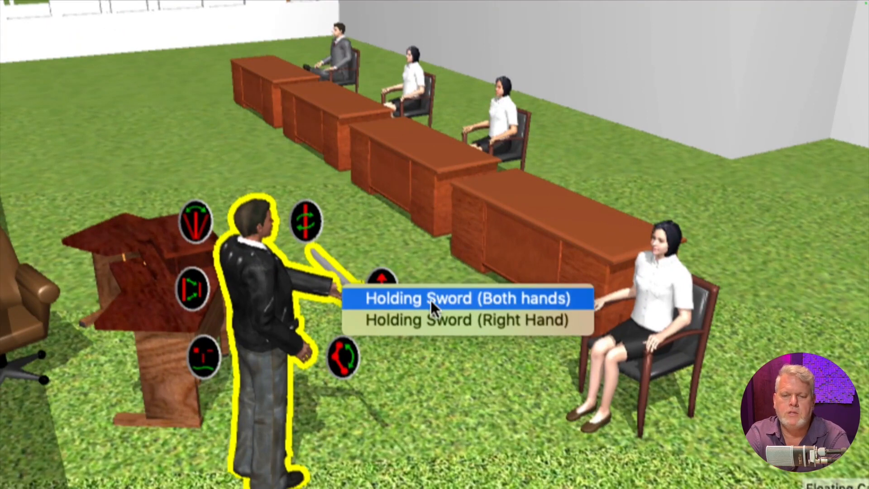
click(432, 301)
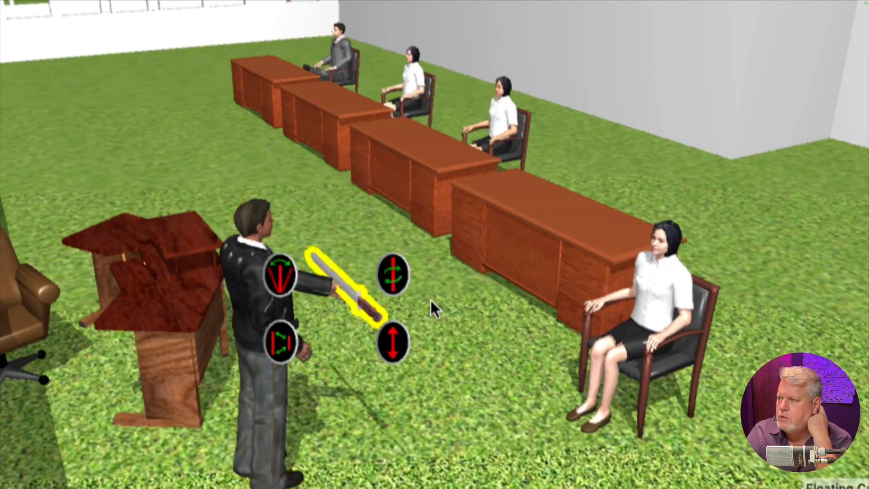
Step: Select the man and the sword together, and undo the sword placement
right_click(341, 288)
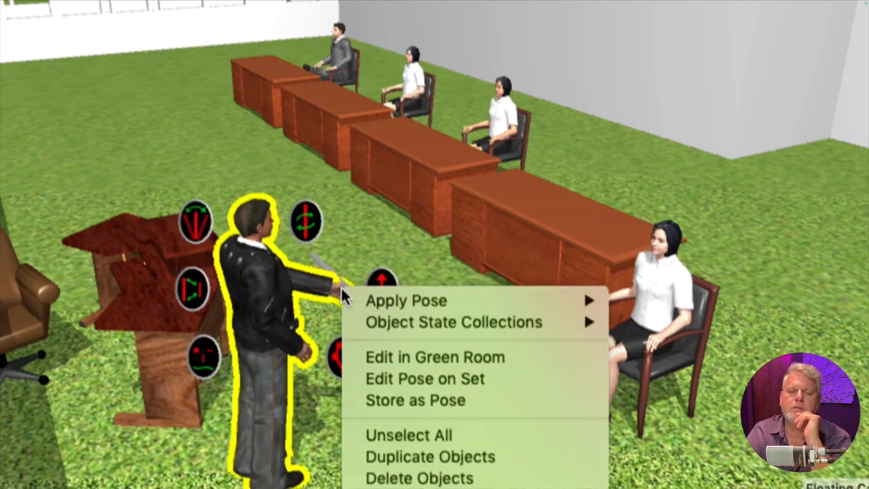
click(416, 255)
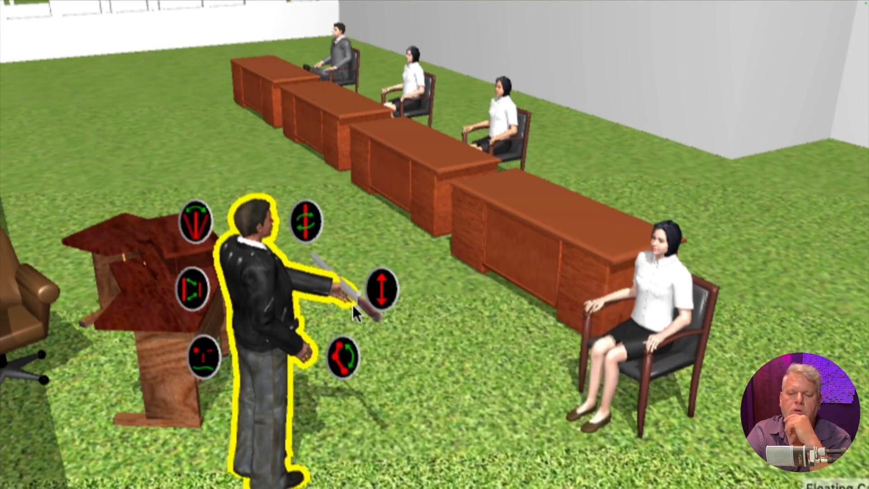
click(414, 347)
click(375, 319)
click(437, 346)
click(374, 317)
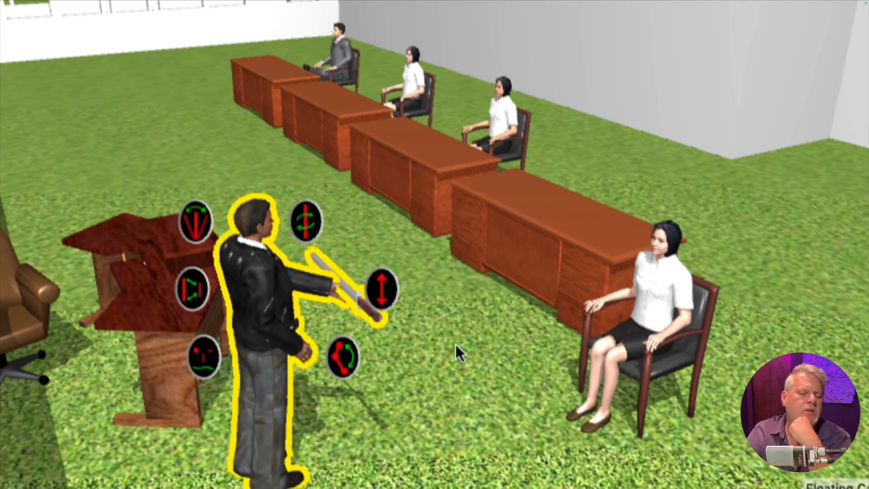
key(ctrl+z)
key(ctrl+z)
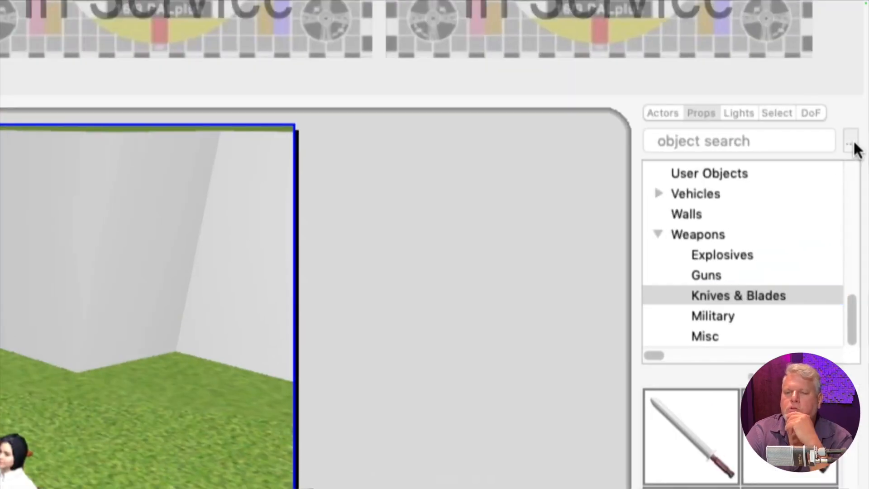
click(851, 144)
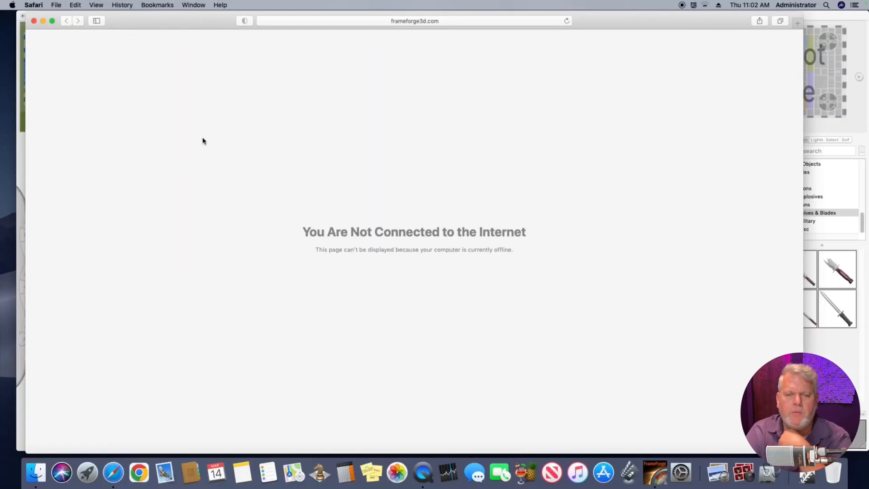
click(34, 21)
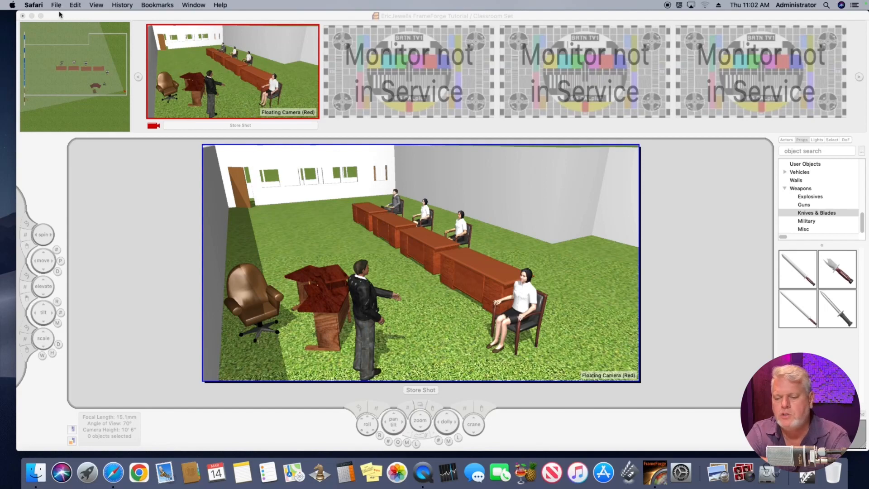
click(132, 17)
Step: Save the project and start a new location named Outside of School Set
click(75, 5)
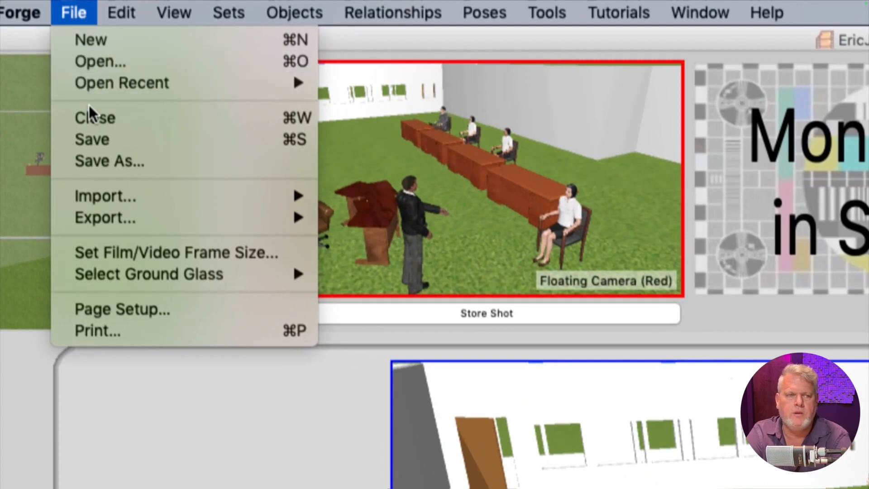
click(98, 144)
click(232, 14)
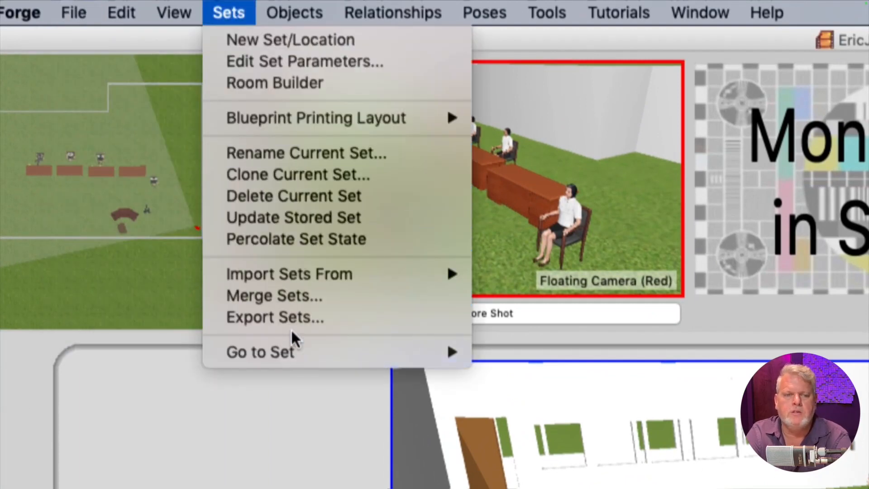
mouse_move(298, 353)
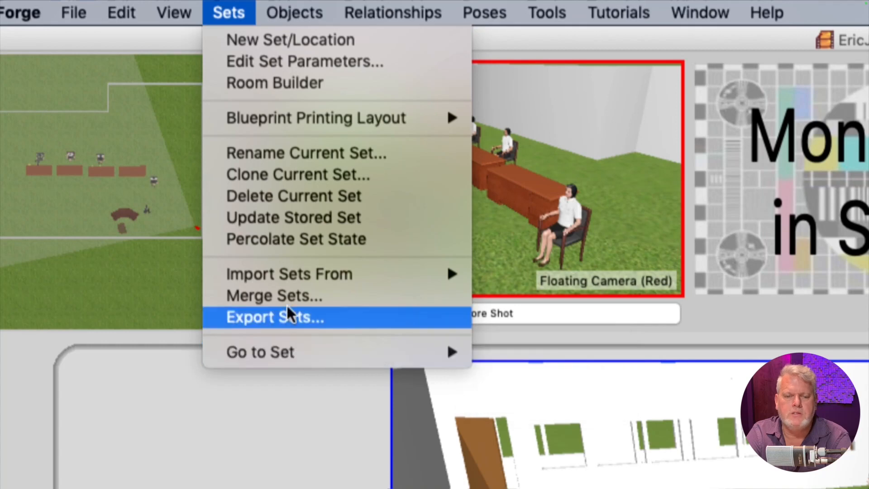
click(303, 40)
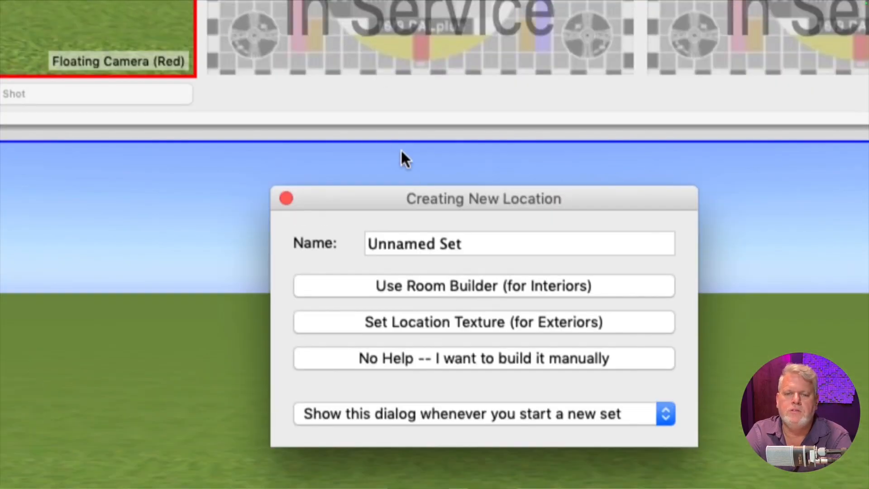
click(437, 239)
double_click(394, 235)
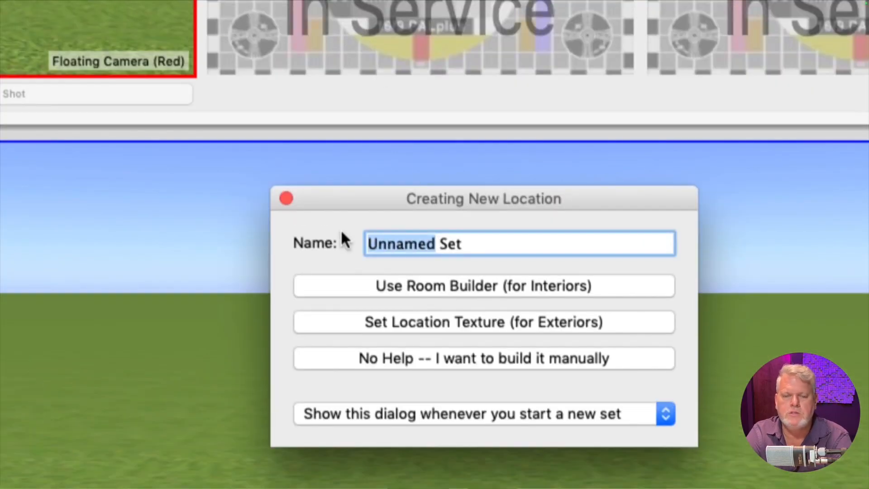
text(Outside)
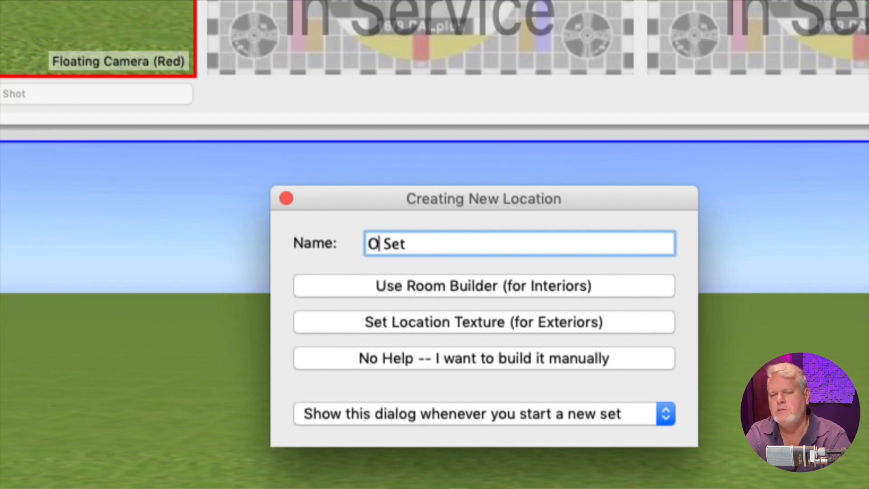
text( of School)
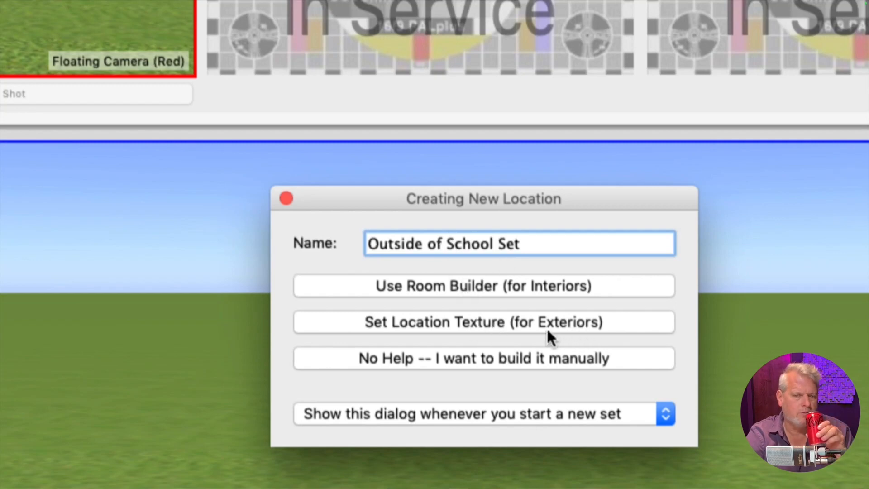
Step: Apply city intersection.jpg as the exterior location texture of the new set
click(478, 324)
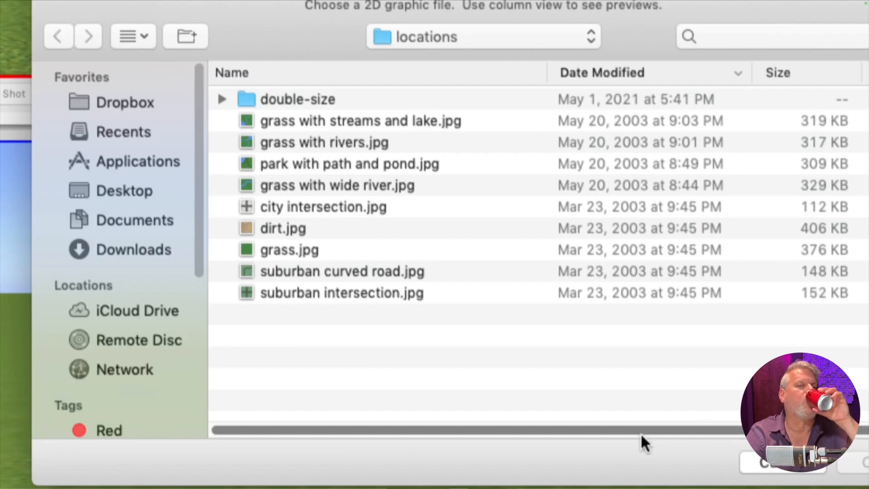
click(248, 207)
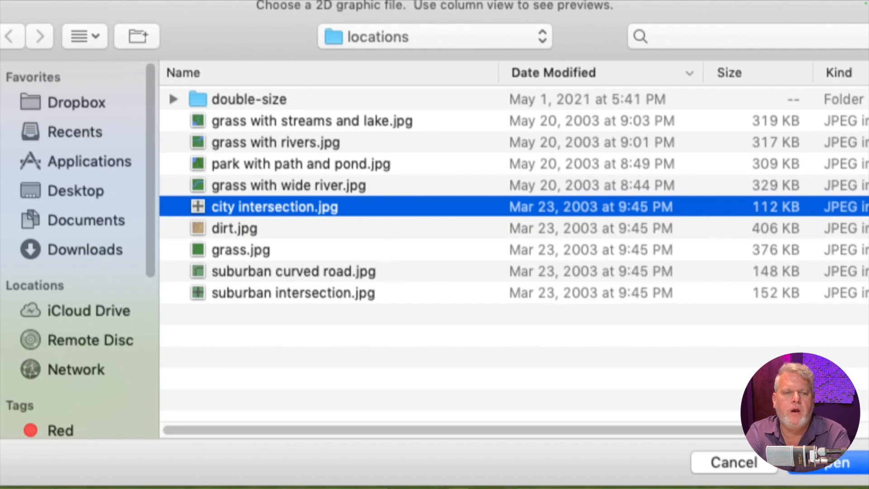
click(827, 470)
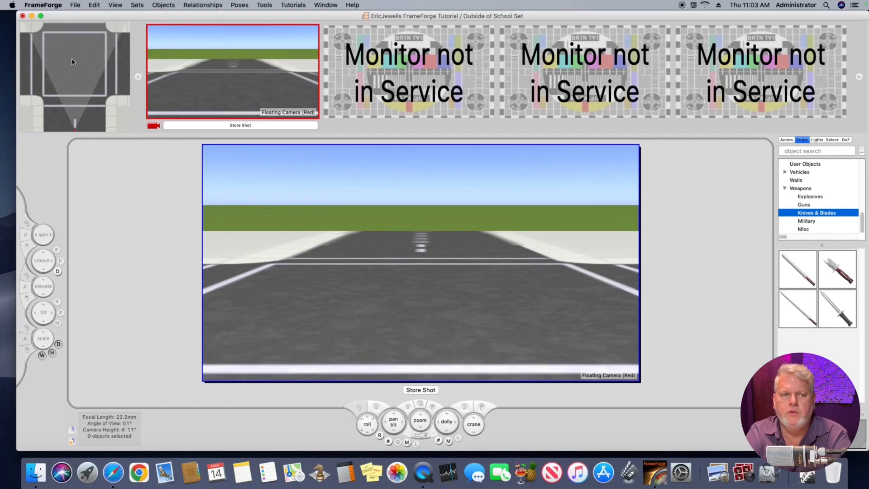
Step: In the blueprint view, move the camera to the lower-left sidewalk corner, turn it toward the right-hand road and widen its lens to about 15.7 mm
click(78, 79)
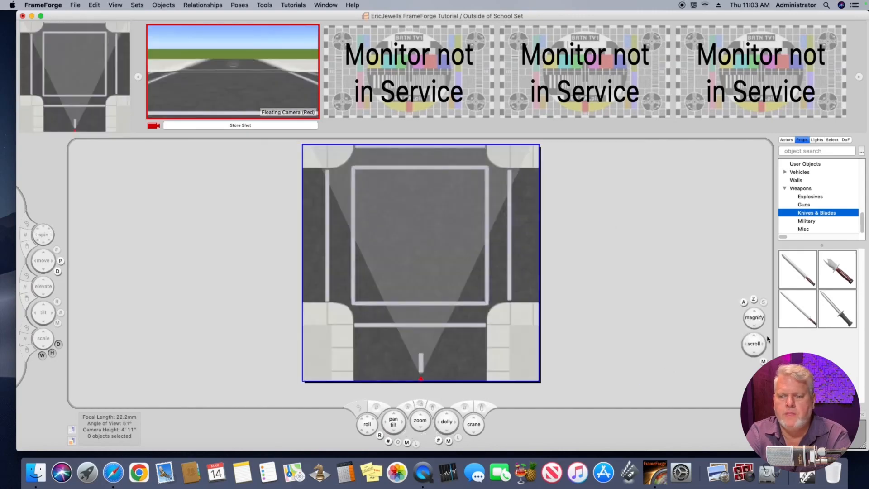
drag(756, 322, 754, 331)
drag(417, 316, 345, 319)
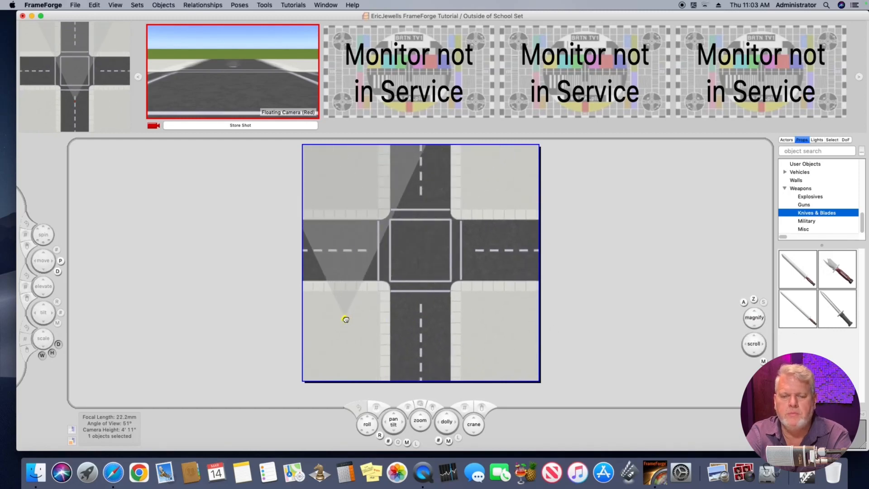
drag(402, 424, 424, 417)
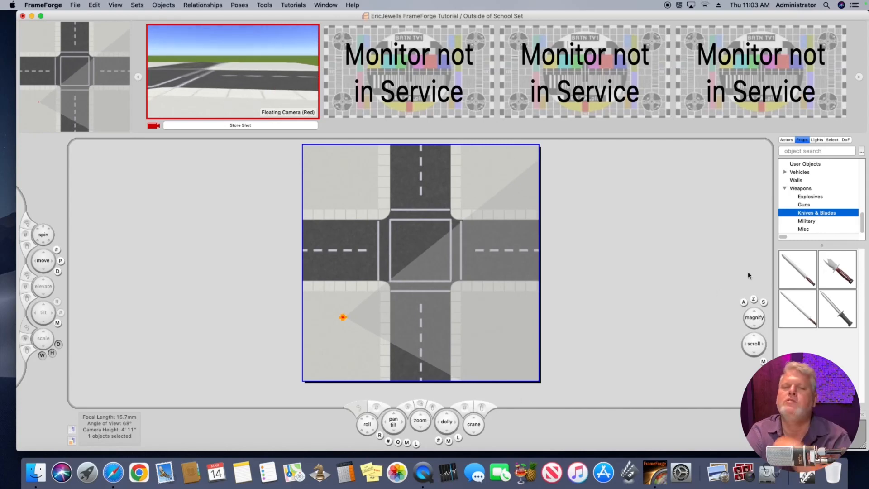
Step: Search the props for "build" and place the restaurant on the corner lot across the road from the camera
click(822, 152)
text(build)
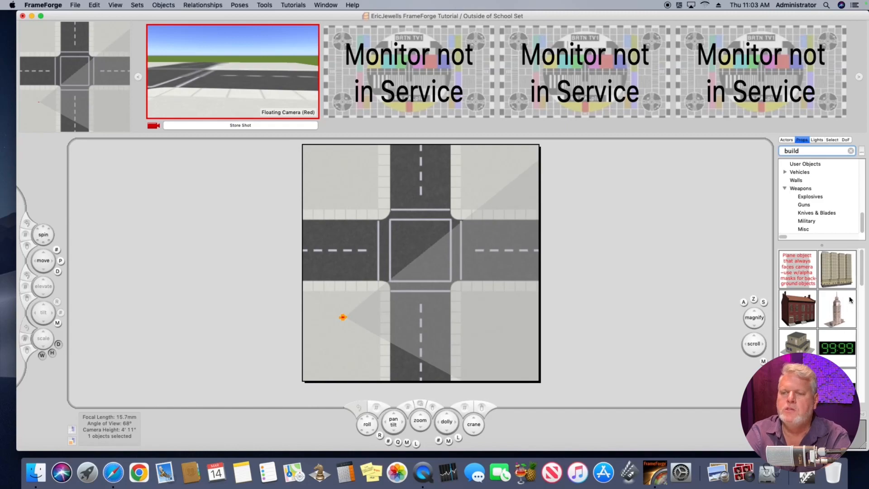
scroll(842, 309, down, 3)
scroll(835, 295, down, 3)
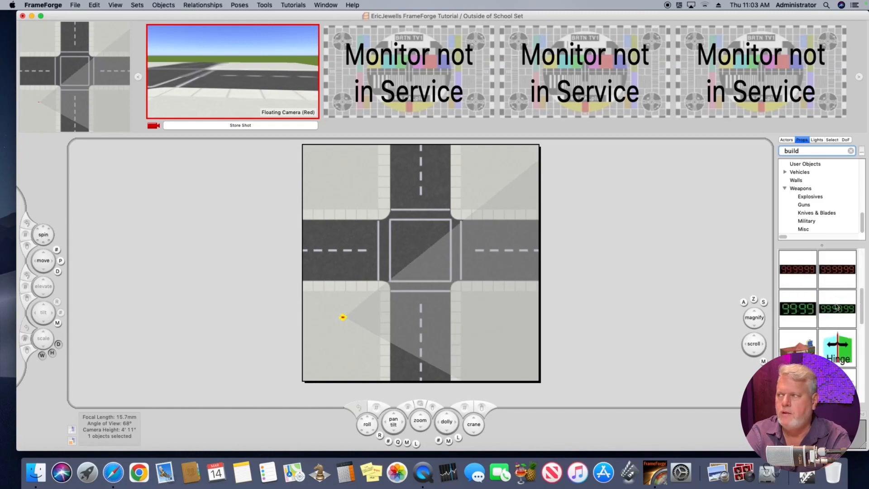
scroll(836, 307, down, 3)
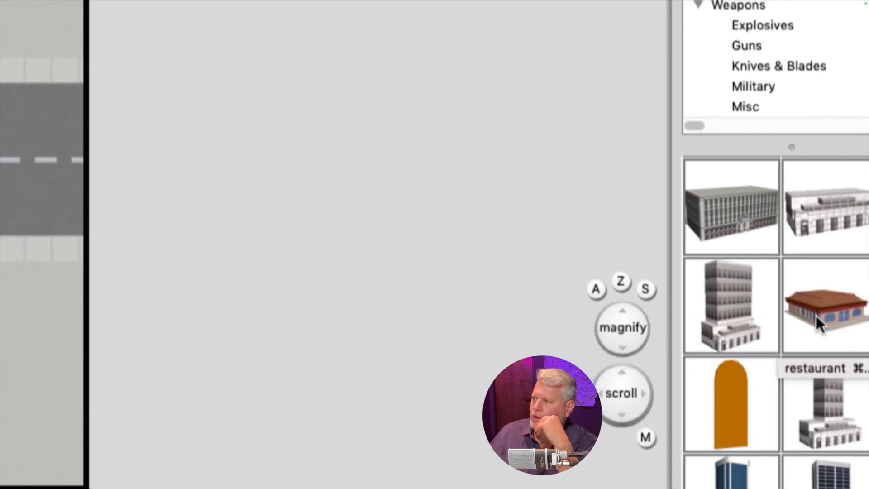
drag(825, 311, 299, 428)
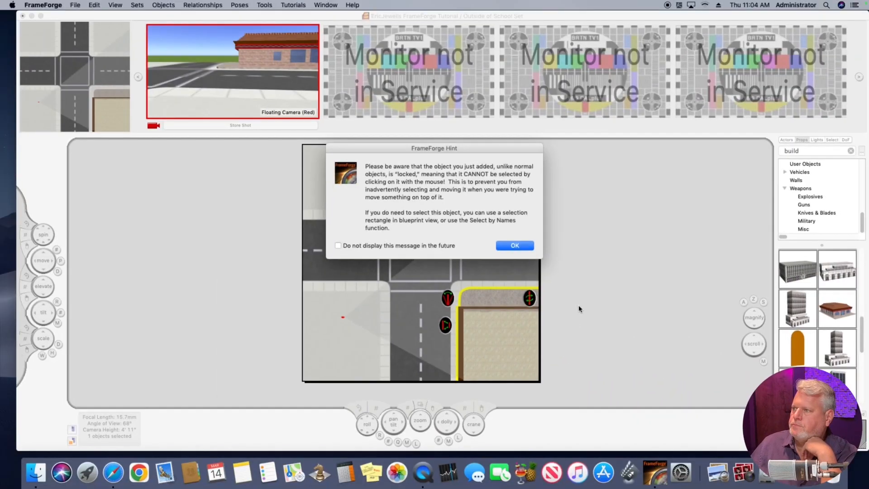
click(525, 245)
drag(493, 315, 523, 305)
Step: Search the props for "cars", place the yellow car down the road and the motorhome in the intersection, and spin the motorhome to follow the road
click(266, 89)
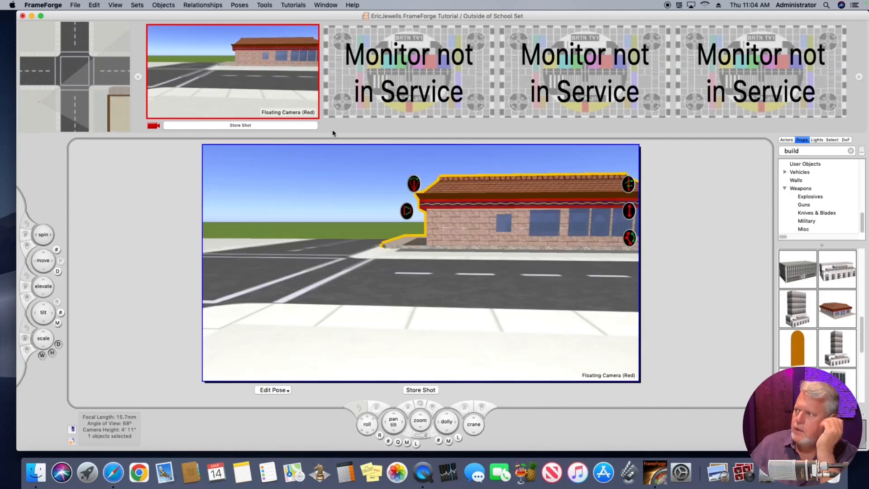
double_click(799, 151)
text(cars)
drag(798, 269, 346, 223)
drag(804, 312, 272, 281)
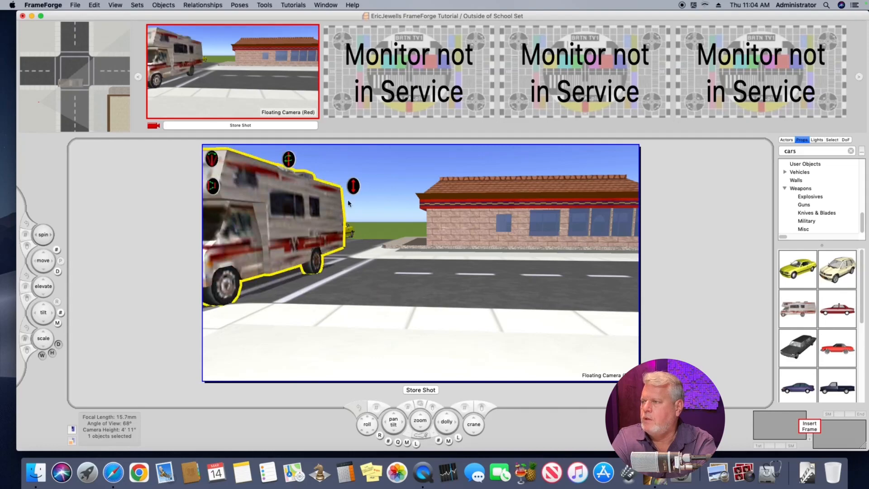
drag(288, 159, 163, 204)
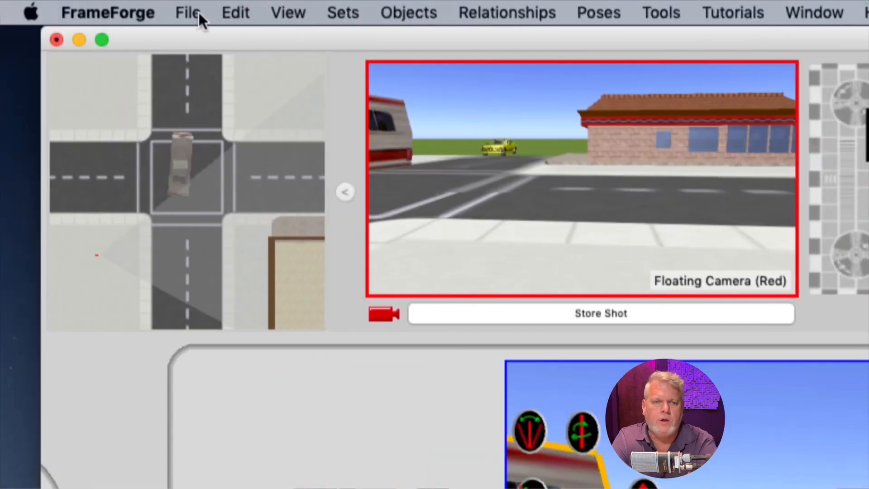
Step: Save the project and go back to the Classroom Set, dismissing the prior-set hint
click(198, 11)
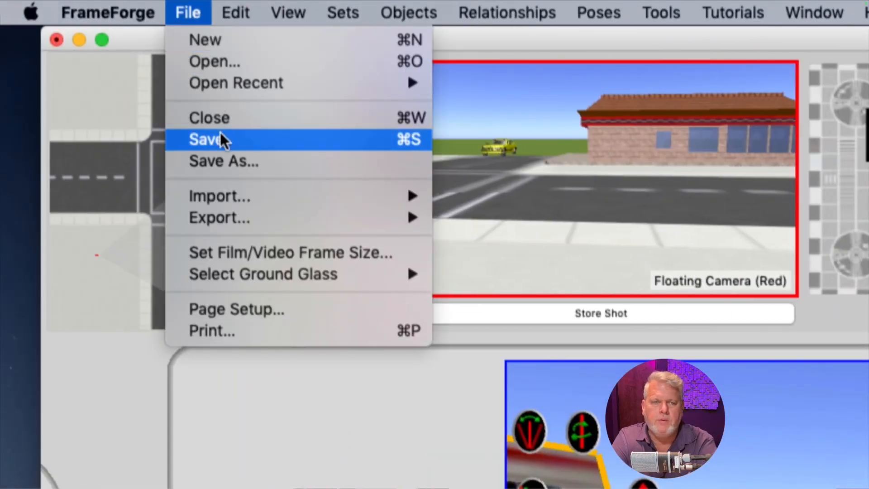
click(221, 137)
click(349, 13)
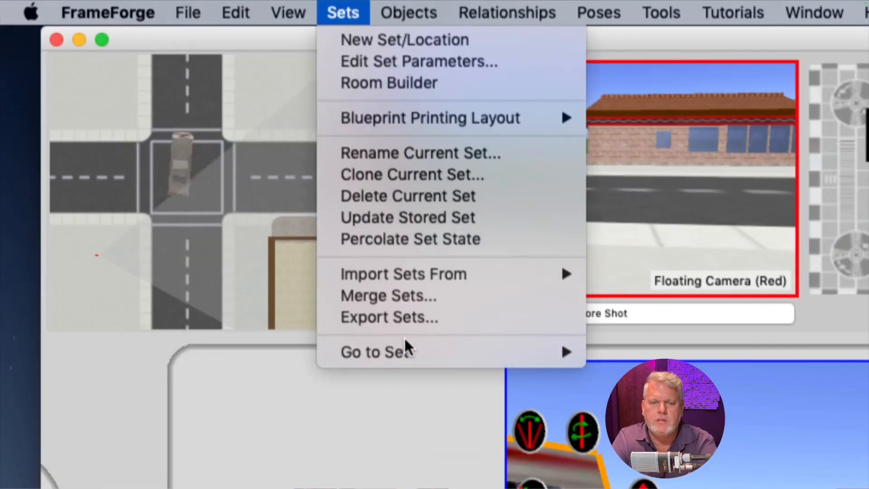
mouse_move(419, 349)
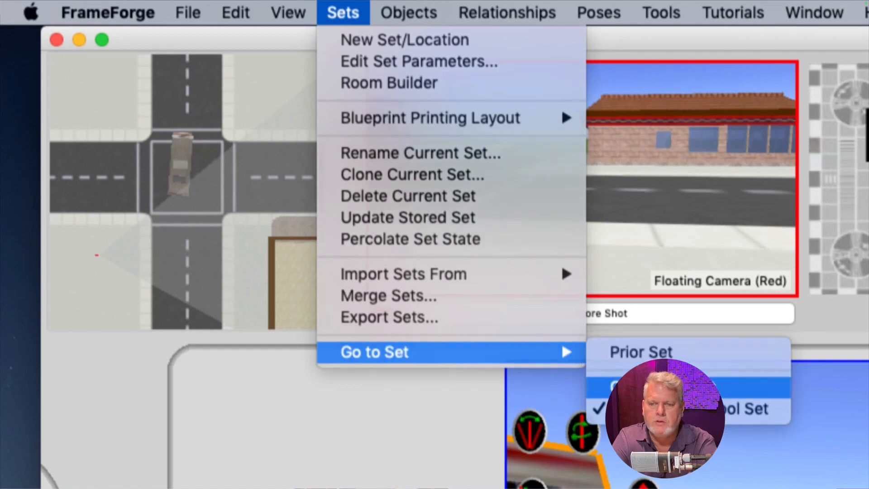
click(643, 386)
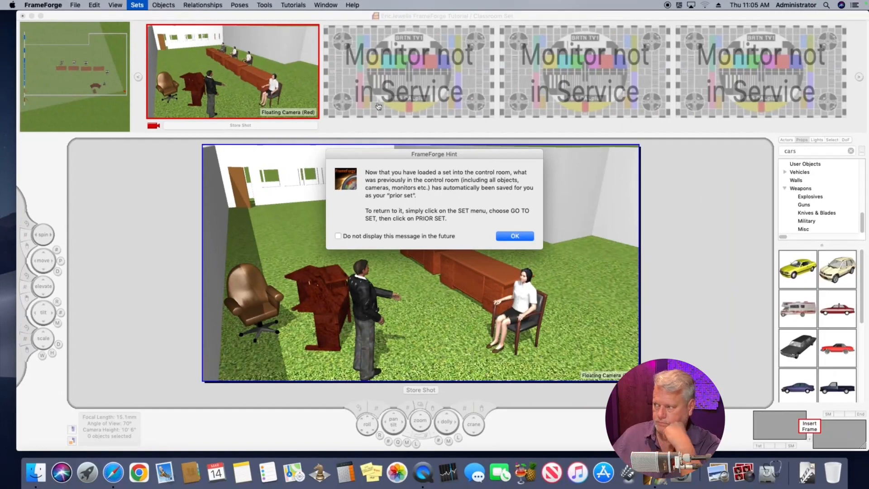
click(515, 236)
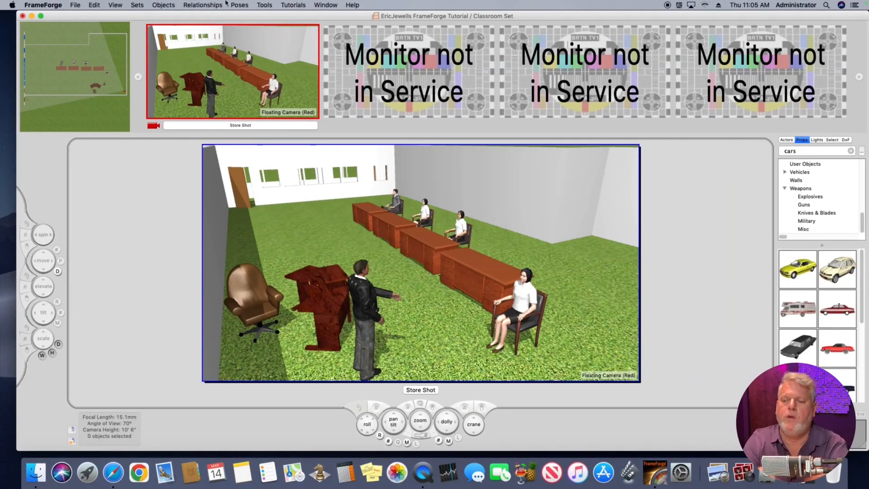
Step: Hide FrameForge to return to the desktop
click(49, 6)
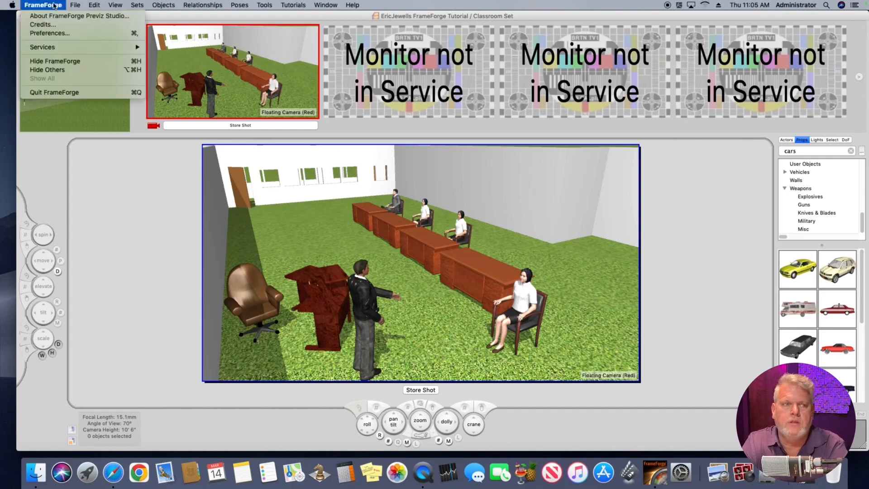
click(54, 62)
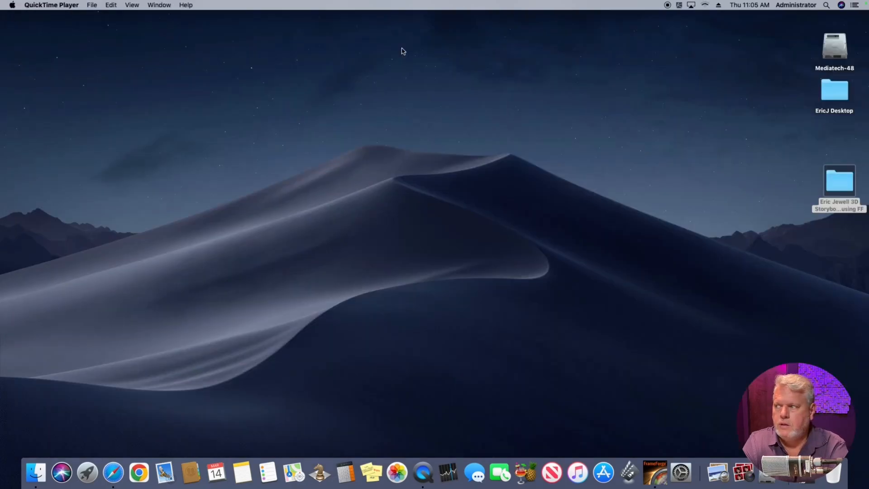